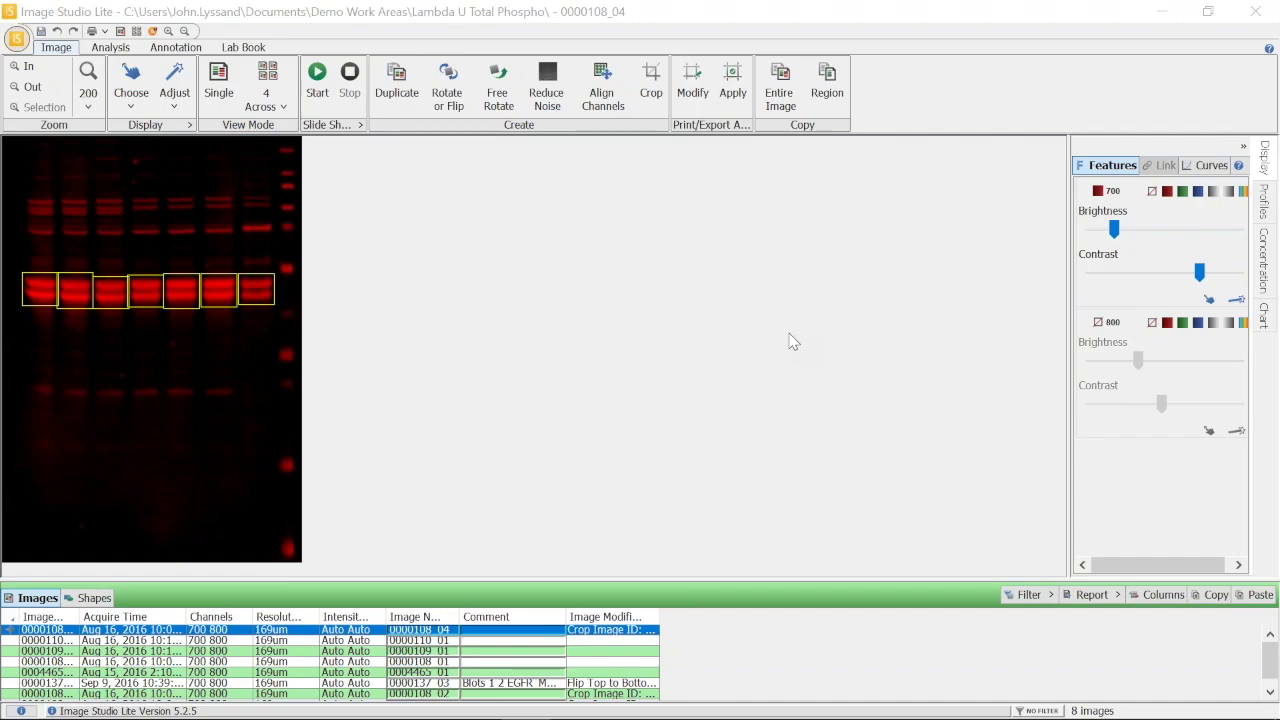
Show only the green 800-channel blot image with 700 hidden, then bring forward the Norm TP workbook
click(1183, 322)
click(1153, 191)
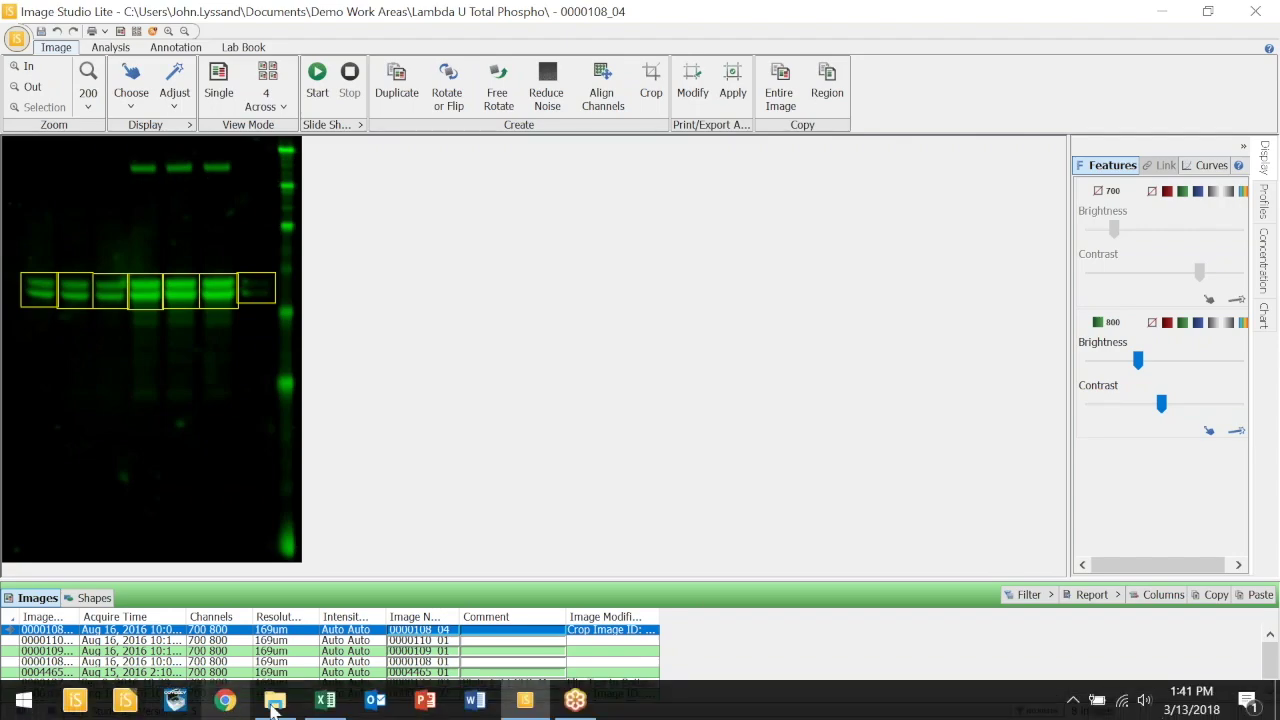
click(325, 700)
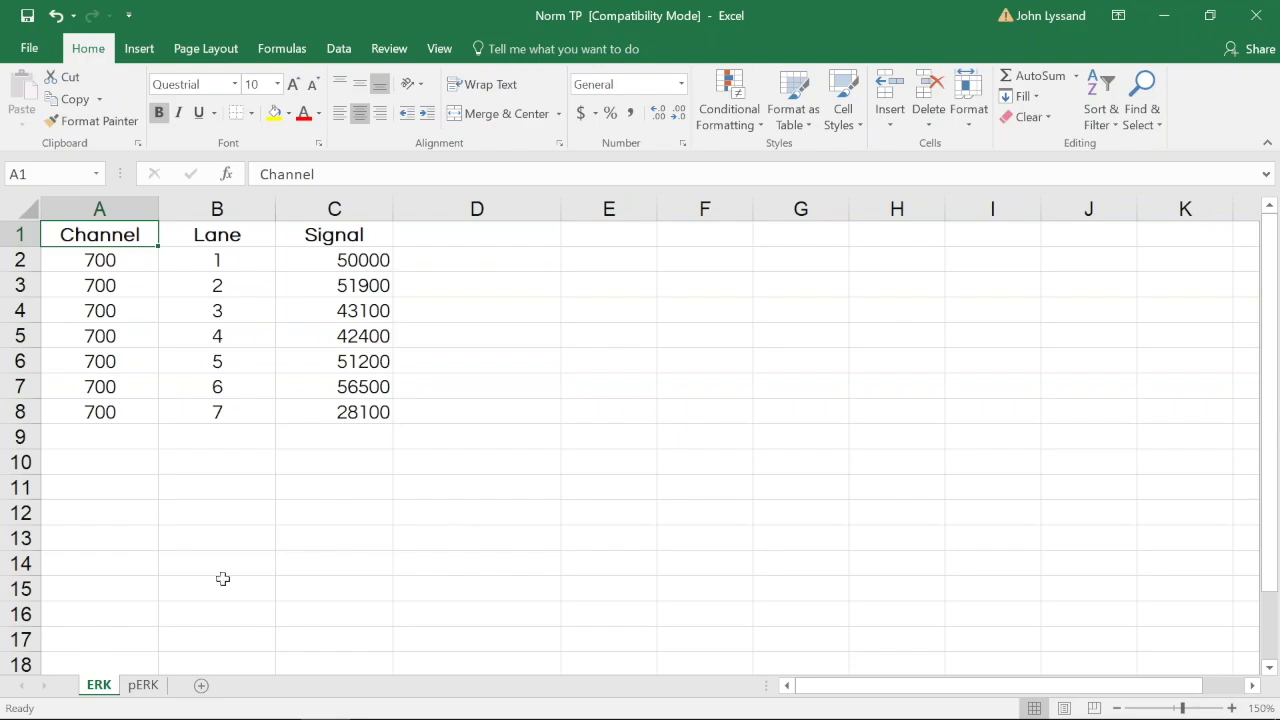
click(143, 688)
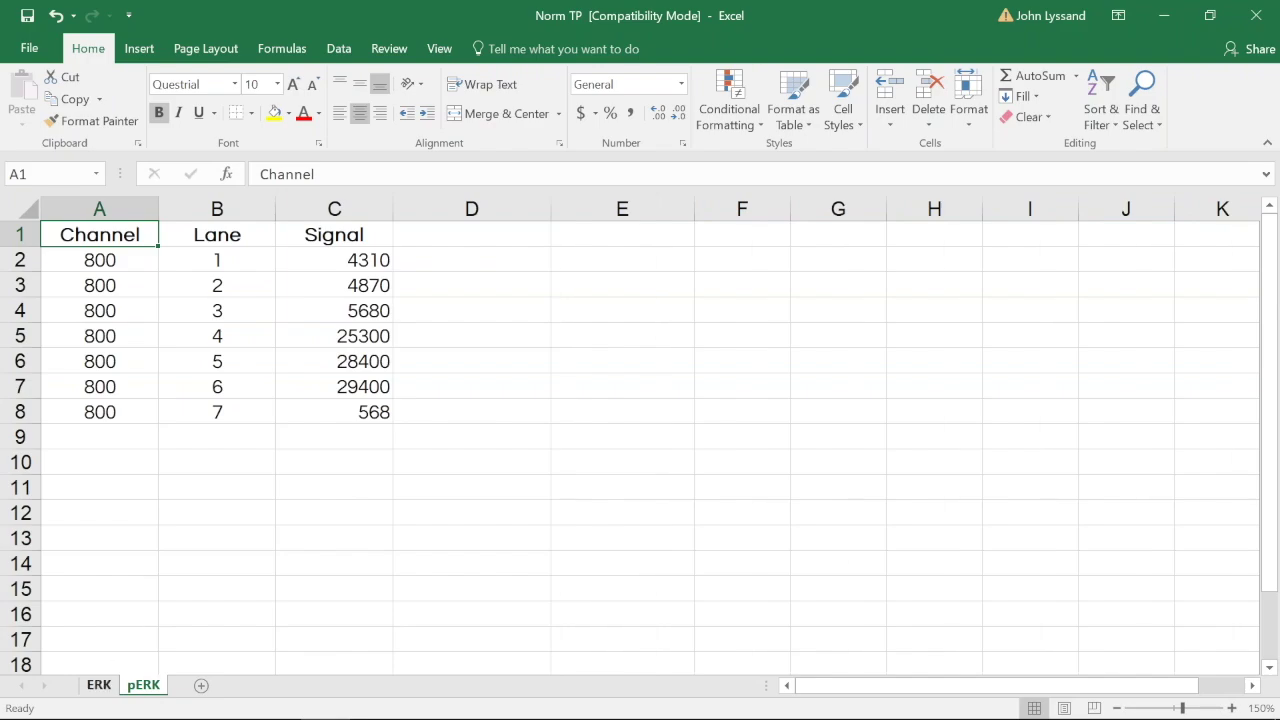
click(98, 686)
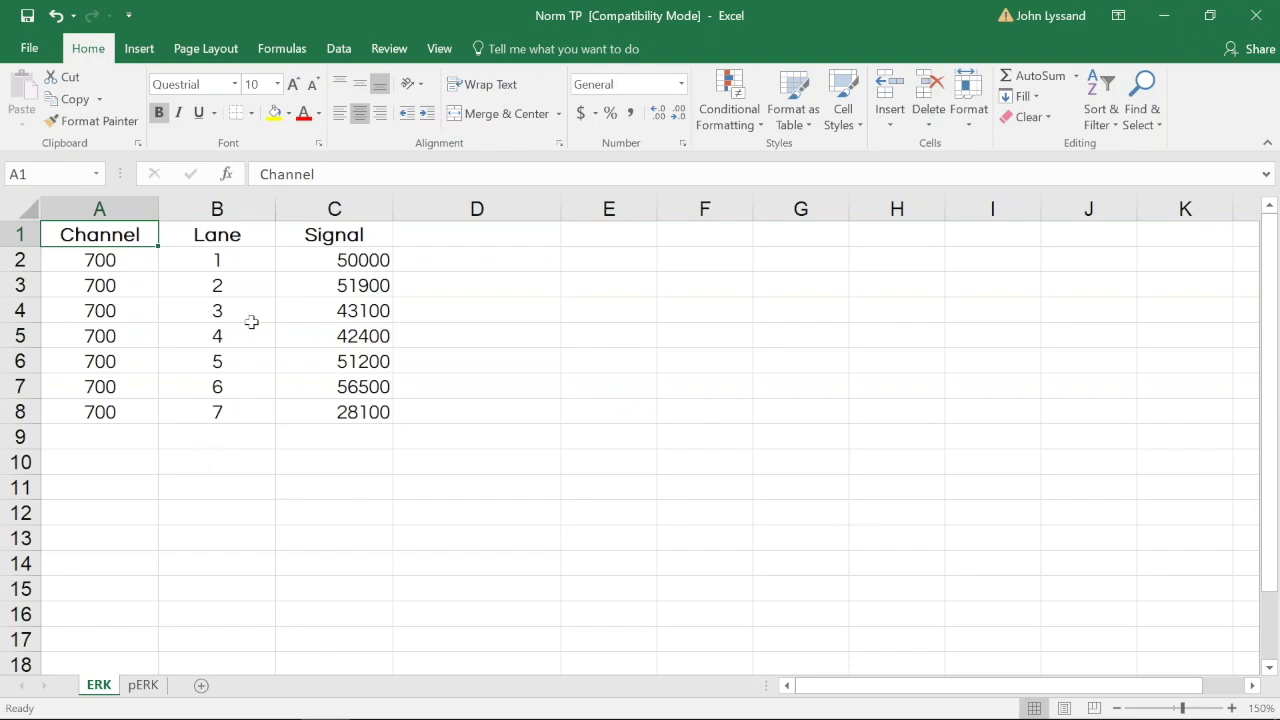
click(318, 248)
mouse_move(318, 248)
mouse_down()
mouse_move(343, 337)
mouse_move(343, 414)
mouse_move(366, 412)
mouse_up()
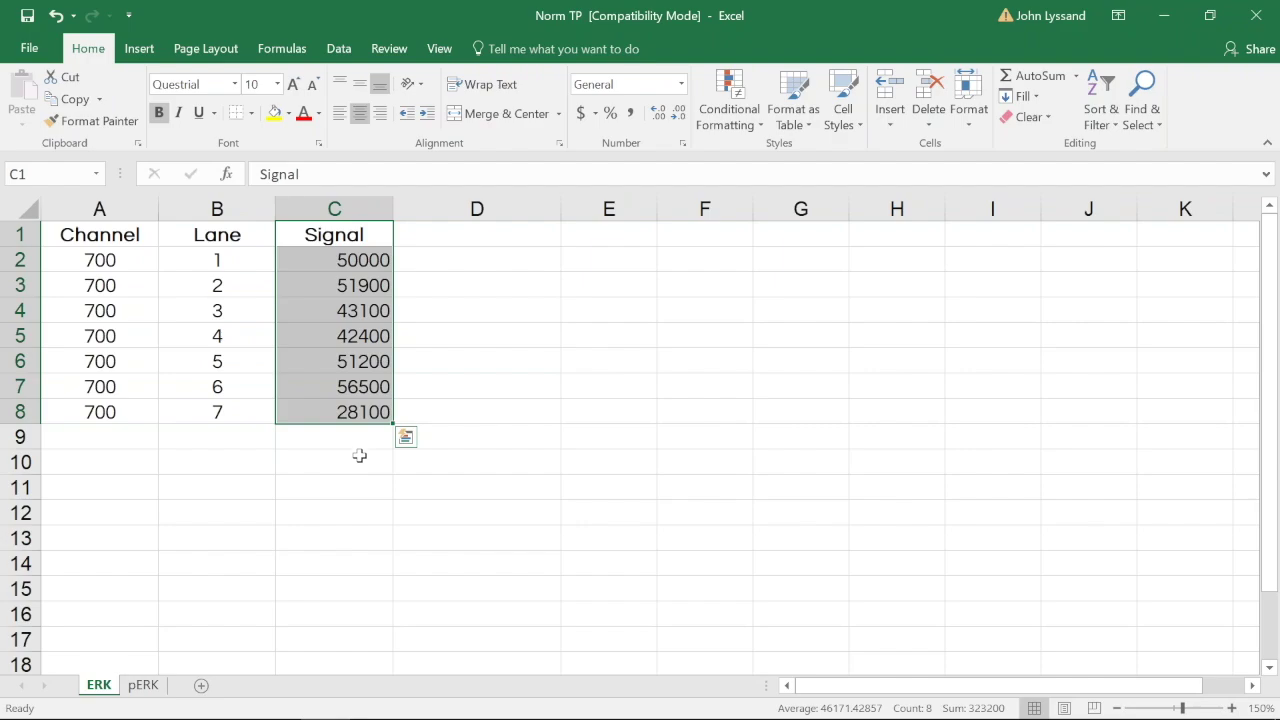
click(326, 385)
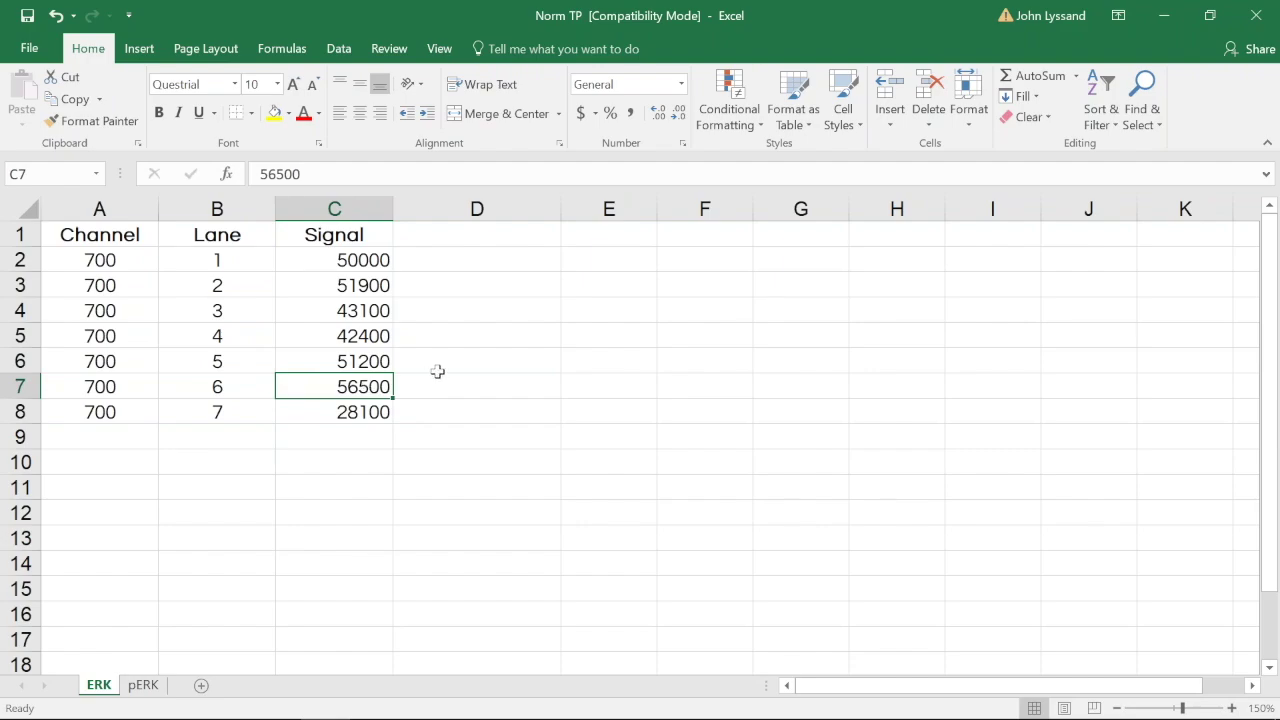
click(465, 259)
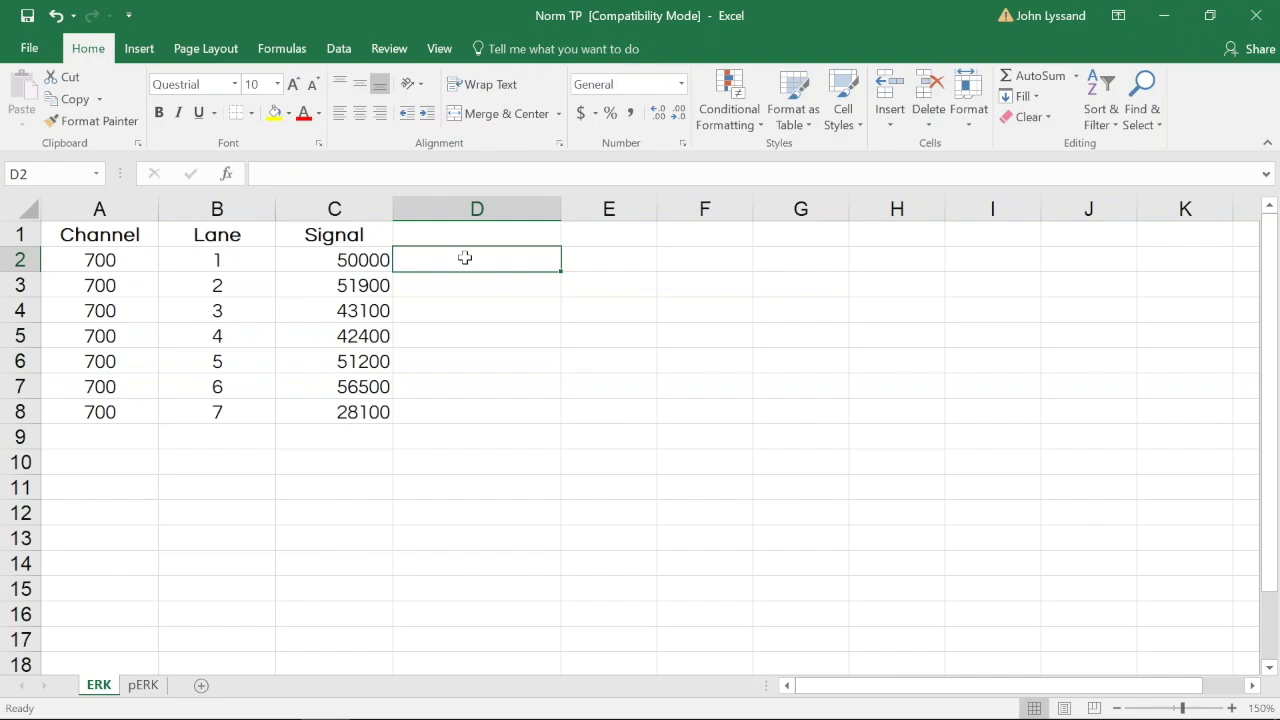
Enter =C2/56500 in D2 and fill it down to D8 for every lane
text(=)
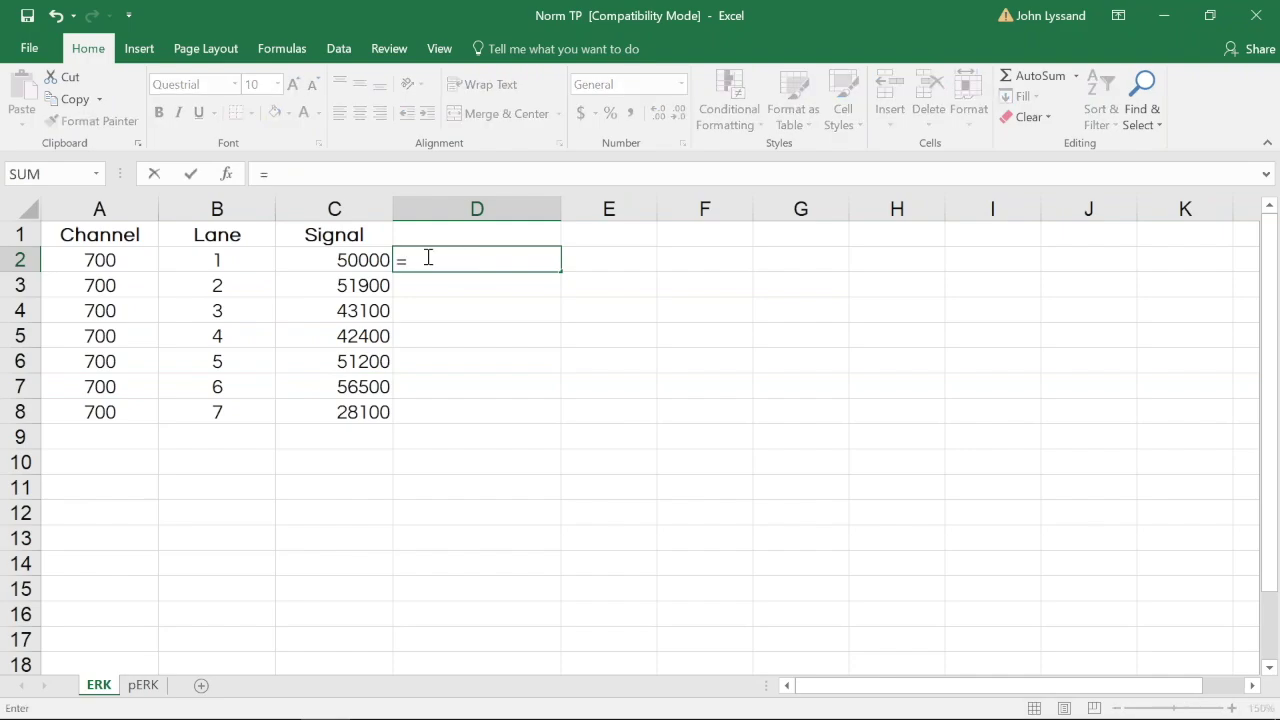
click(340, 259)
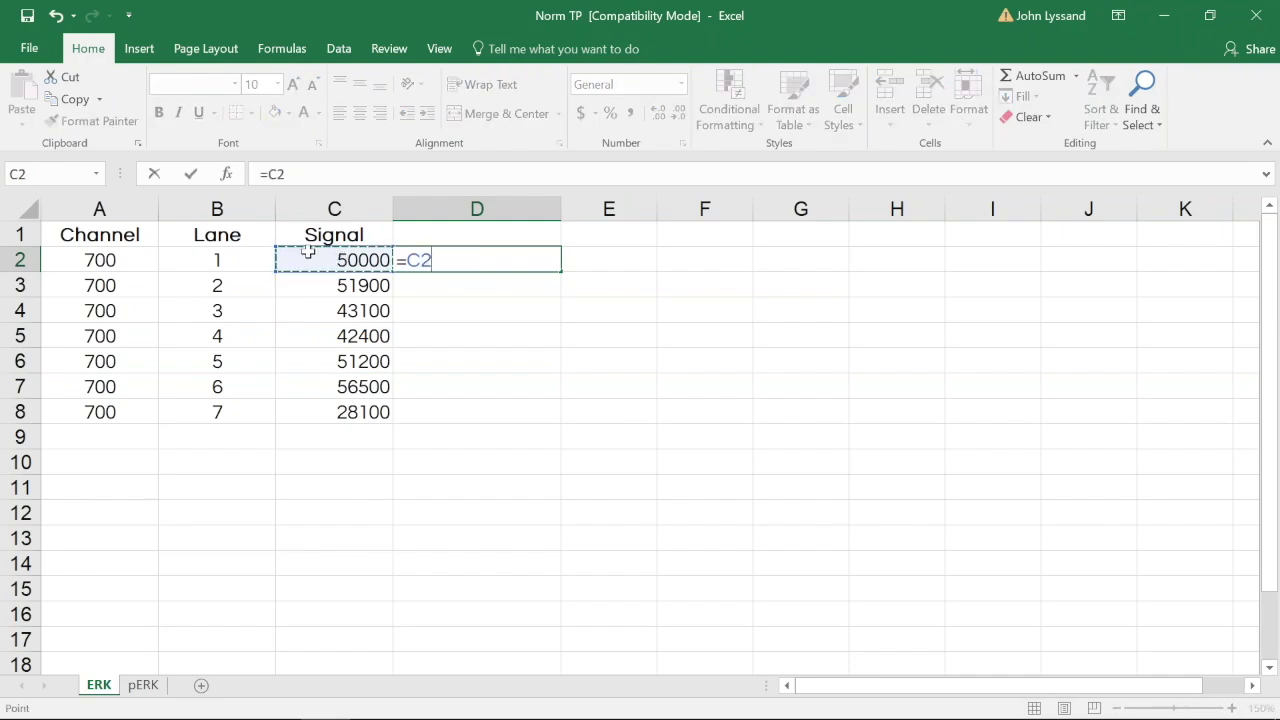
text(/56500)
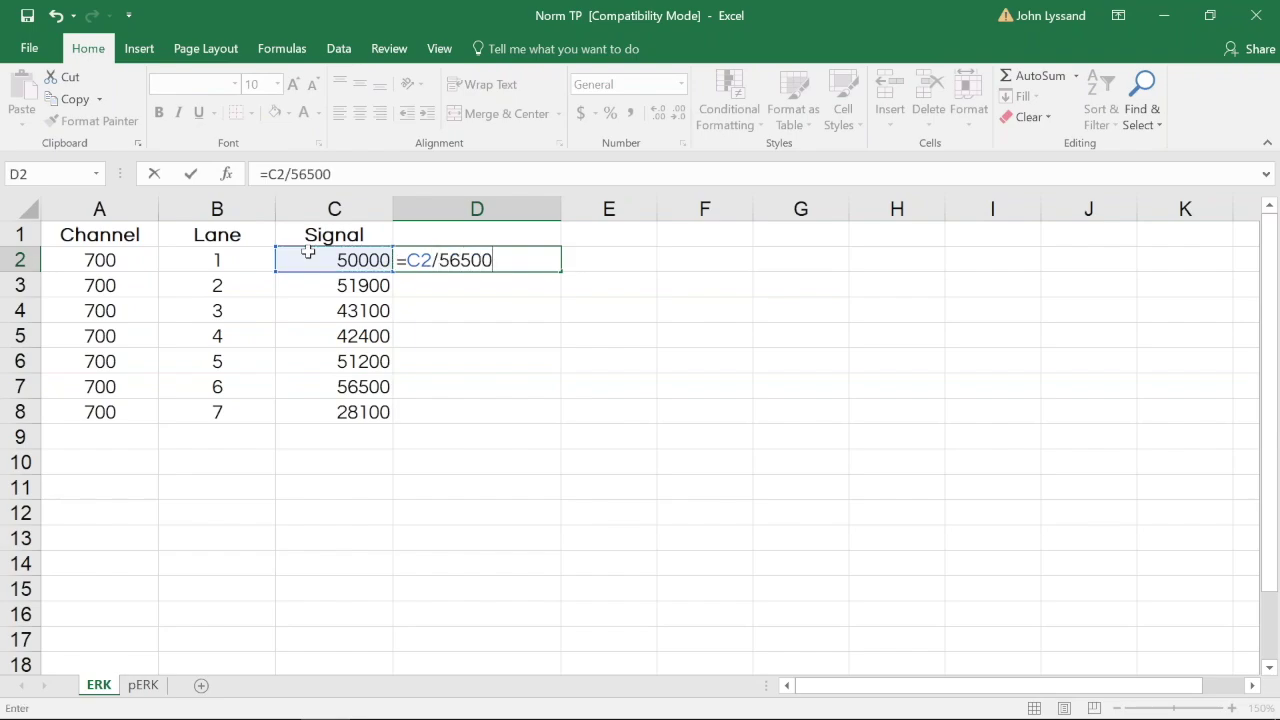
key(Return)
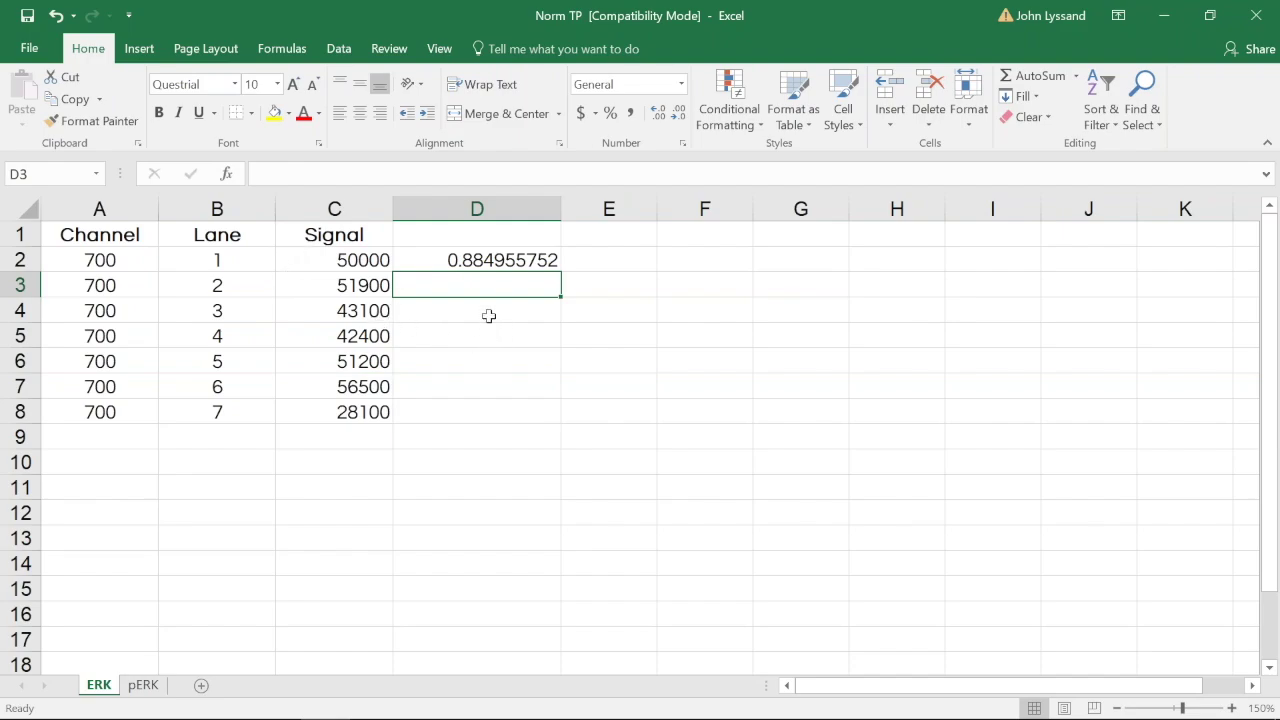
click(500, 265)
drag(550, 278, 547, 416)
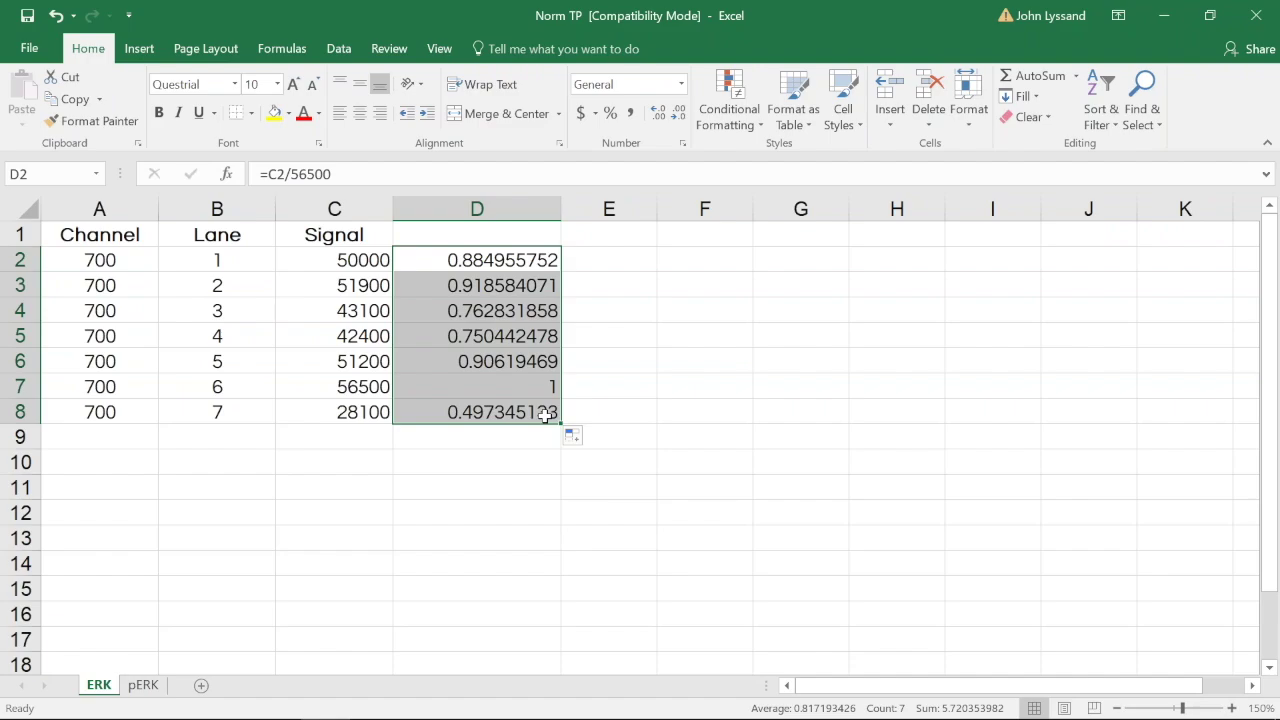
Head column D 'Norm. Factor' and select D1:D8
click(477, 234)
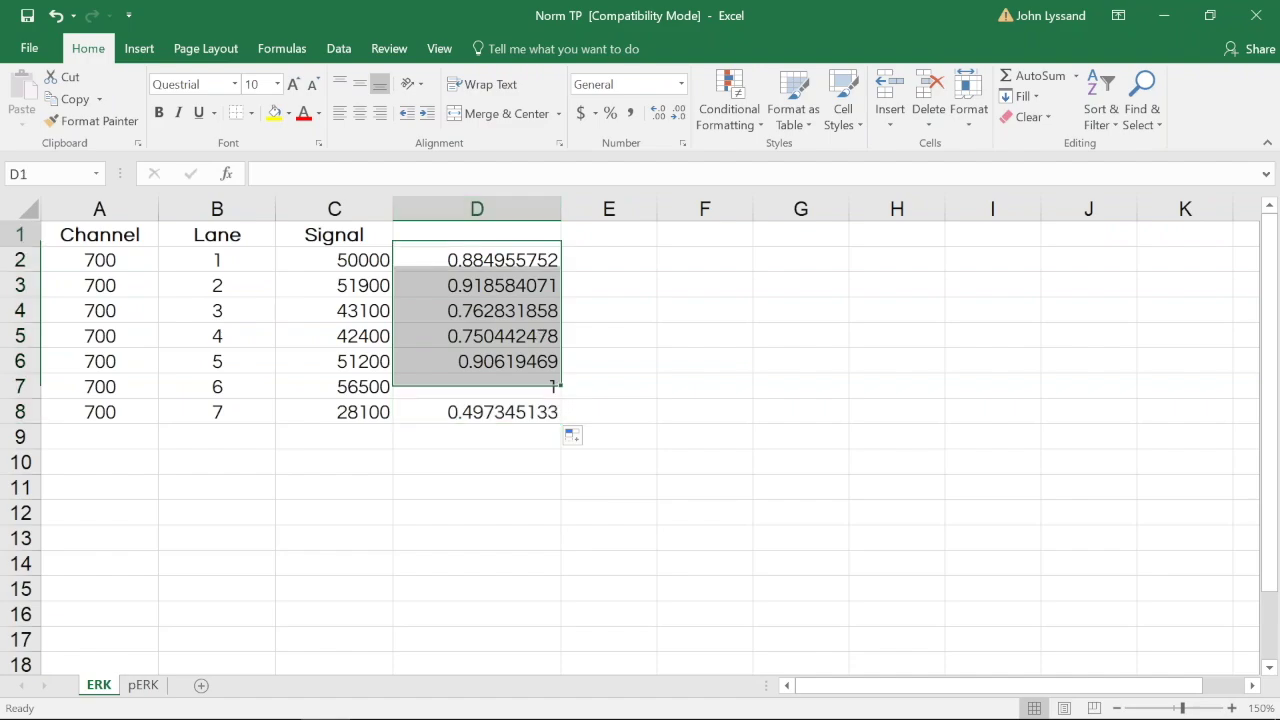
text(Norm. Facor)
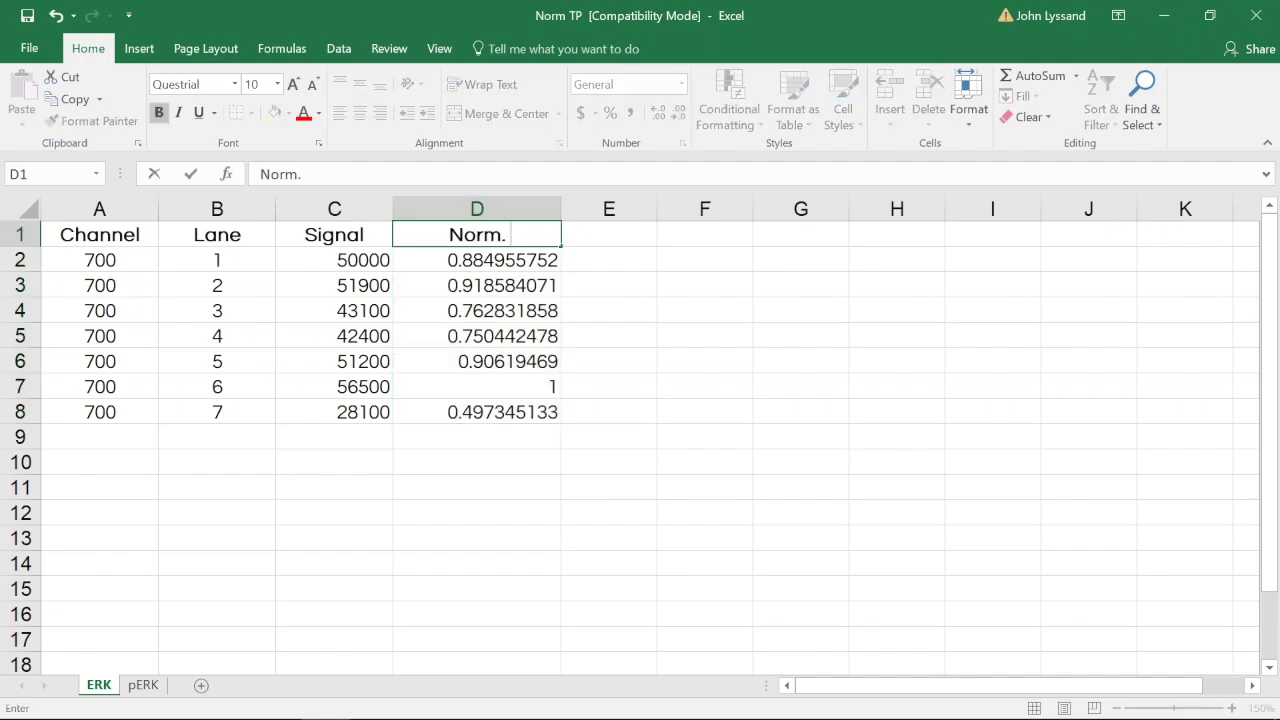
key(BackSpace)
key(BackSpace)
text(tor)
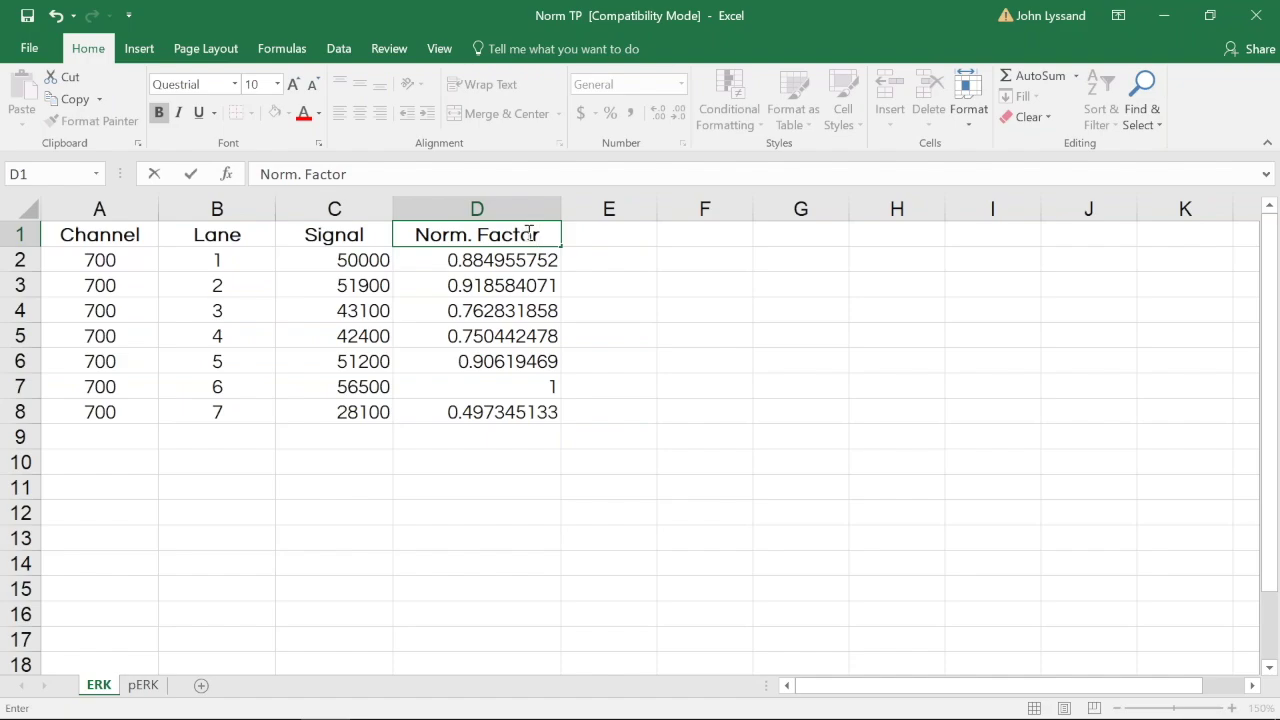
drag(531, 232, 542, 292)
click(542, 290)
drag(500, 236, 527, 412)
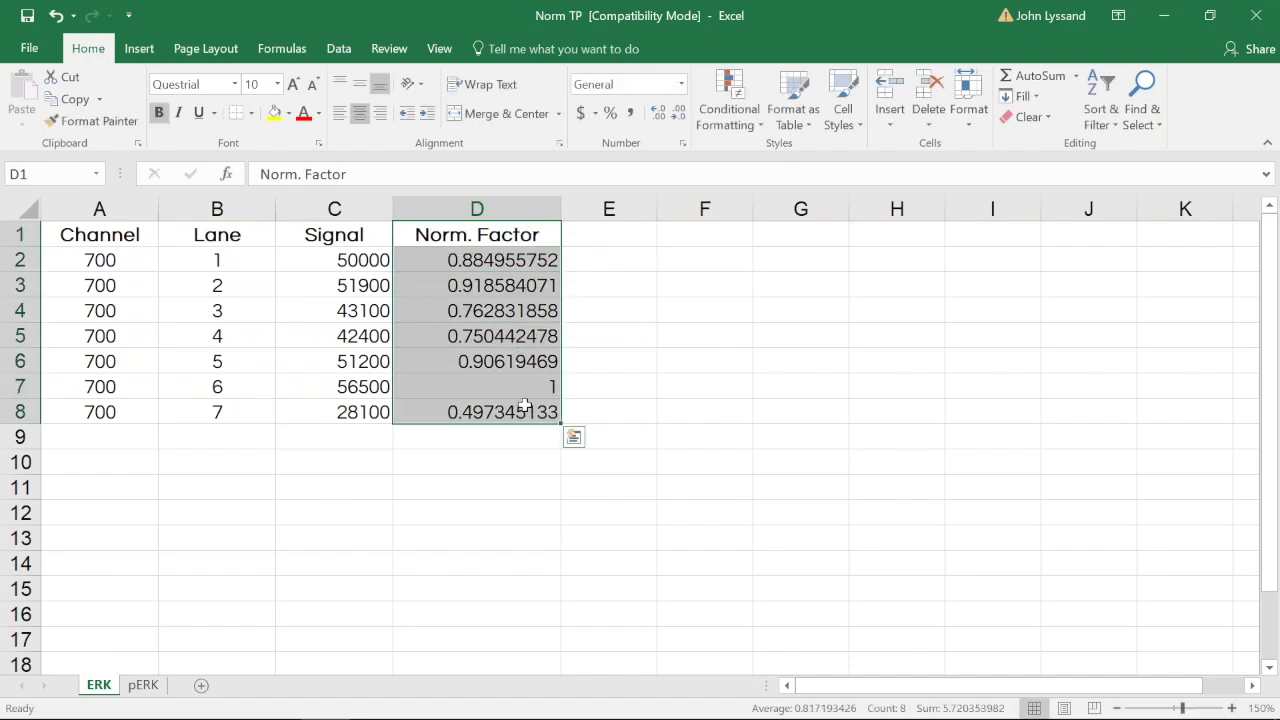
Copy the Norm. Factor column D1:D8 and paste it as values into D1 of the pERK sheet
right_click(524, 293)
click(566, 331)
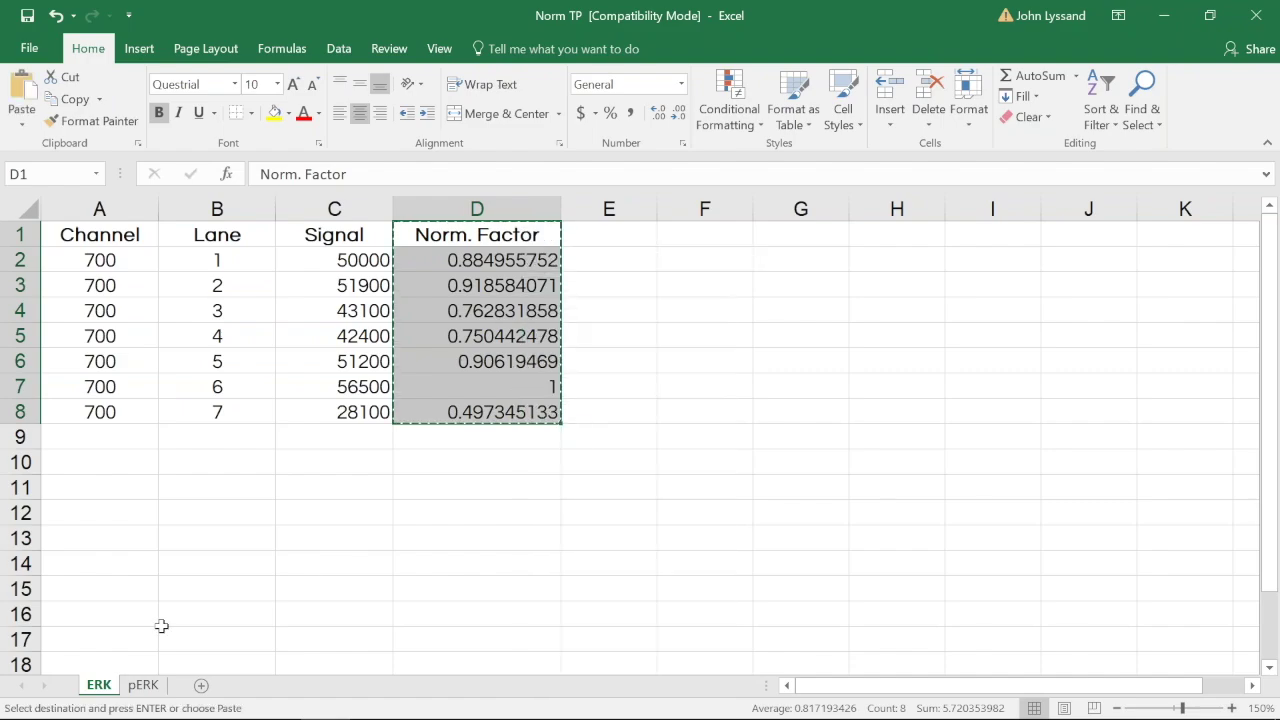
click(143, 685)
click(424, 232)
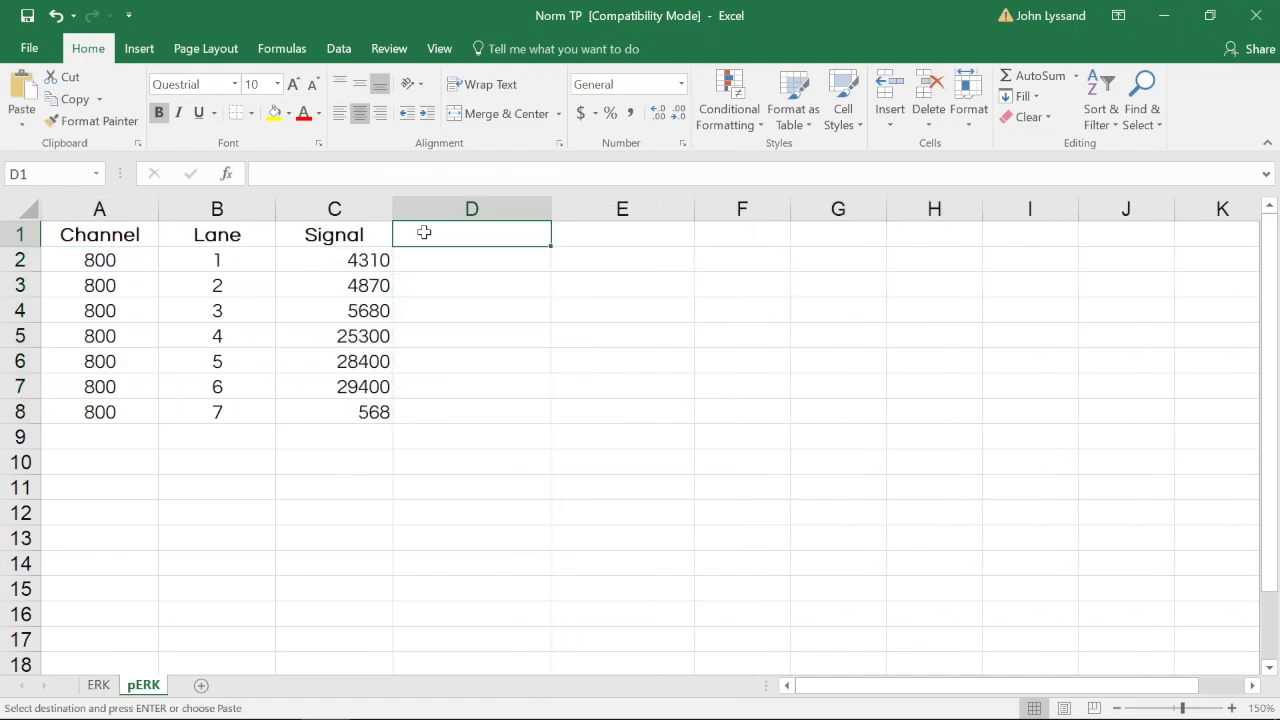
right_click(424, 232)
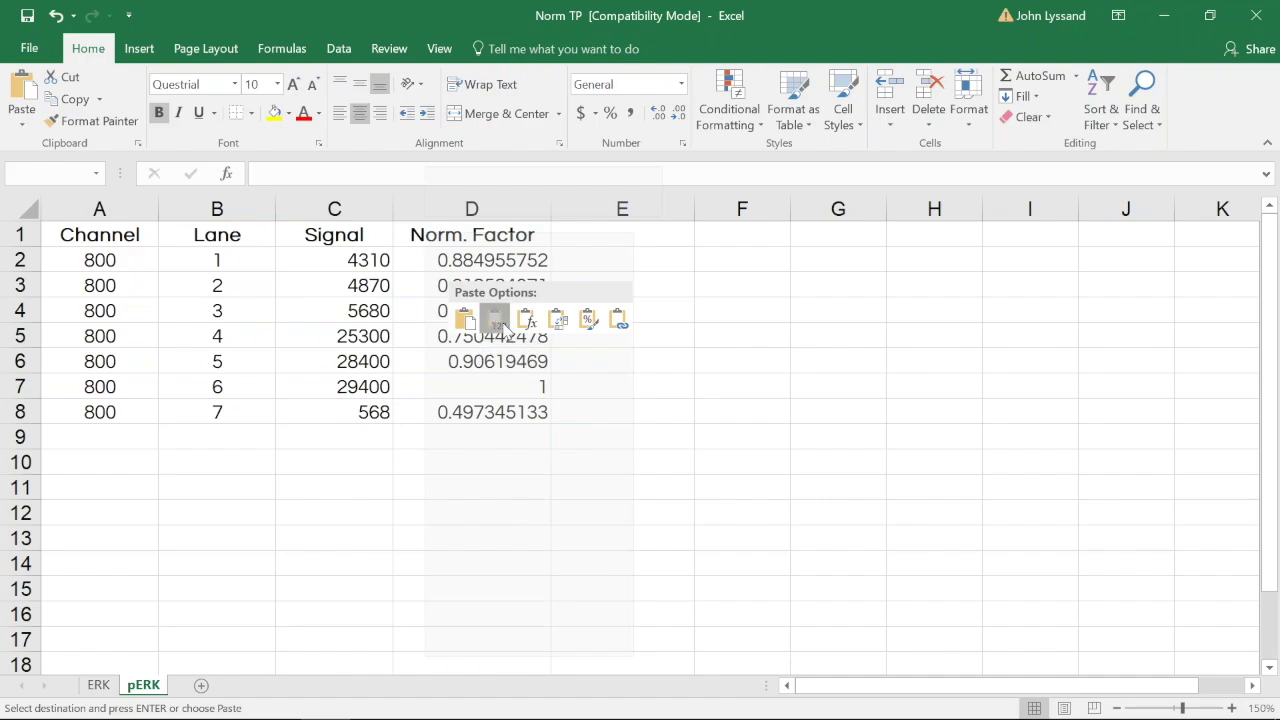
click(495, 318)
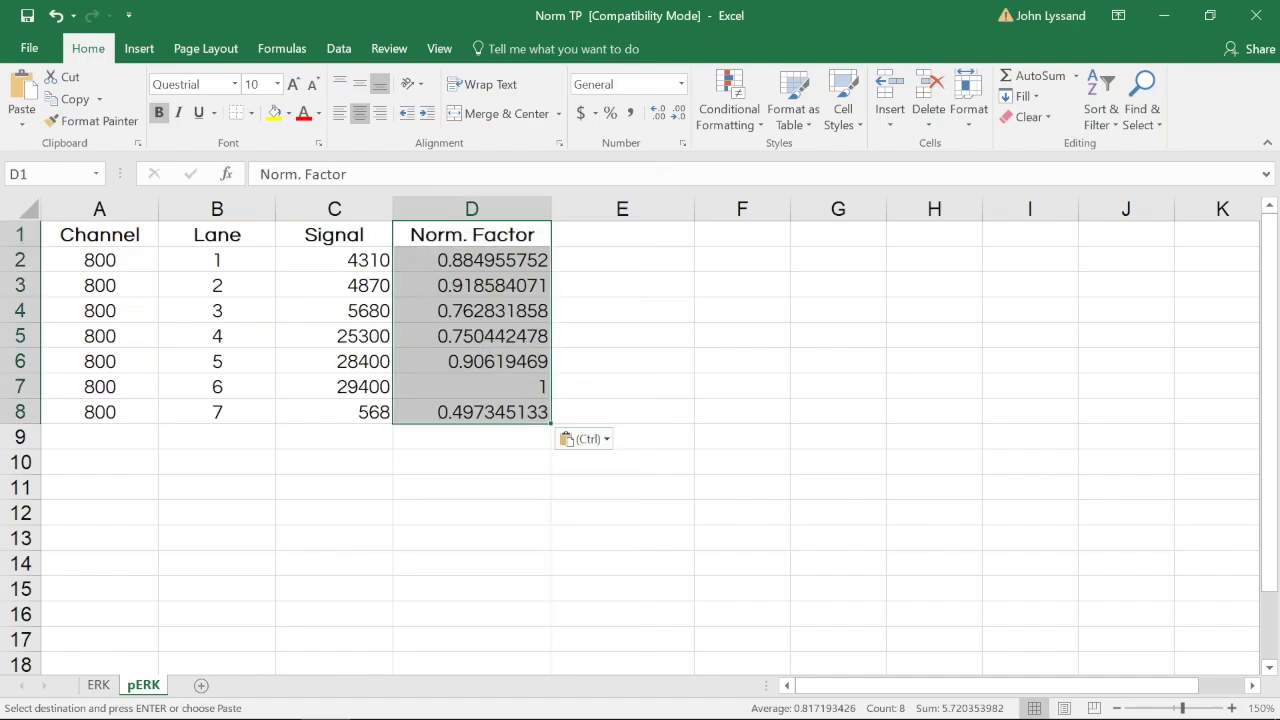
drag(348, 236, 371, 412)
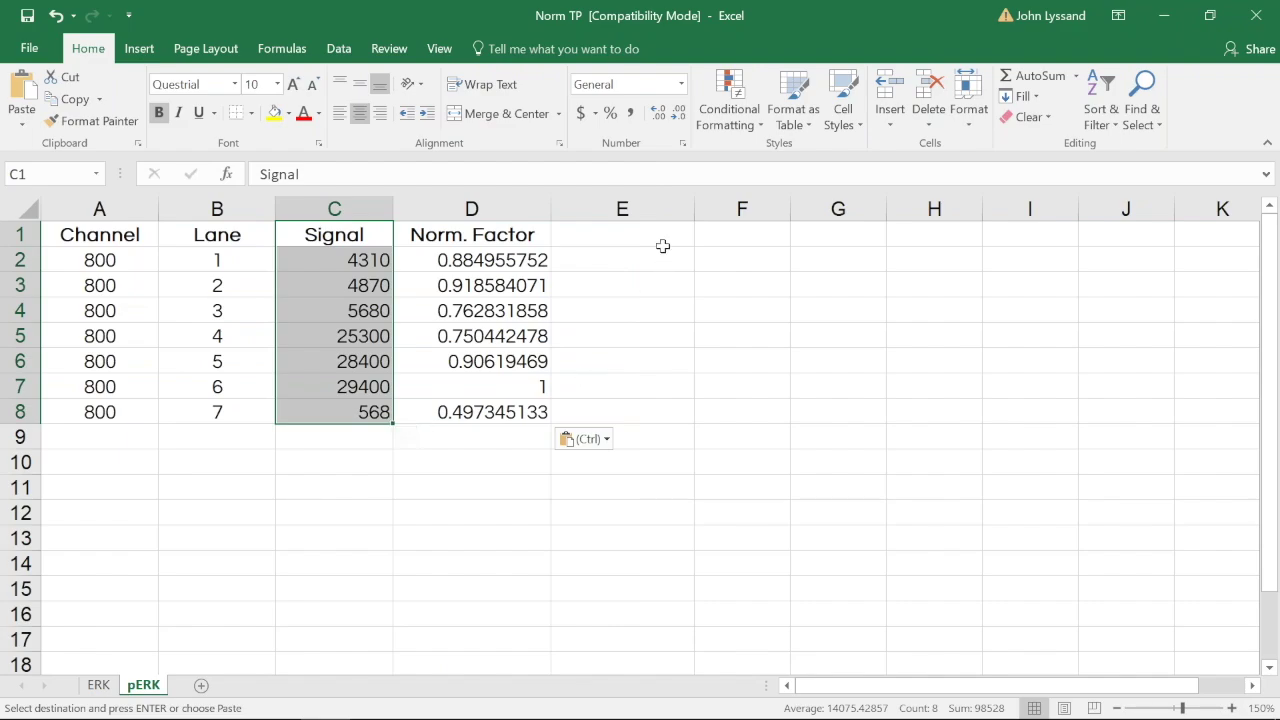
click(667, 258)
Enter =C2/D2 in E2, head column E 'Norm. Signal', and fill the formula down to E8
text(=)
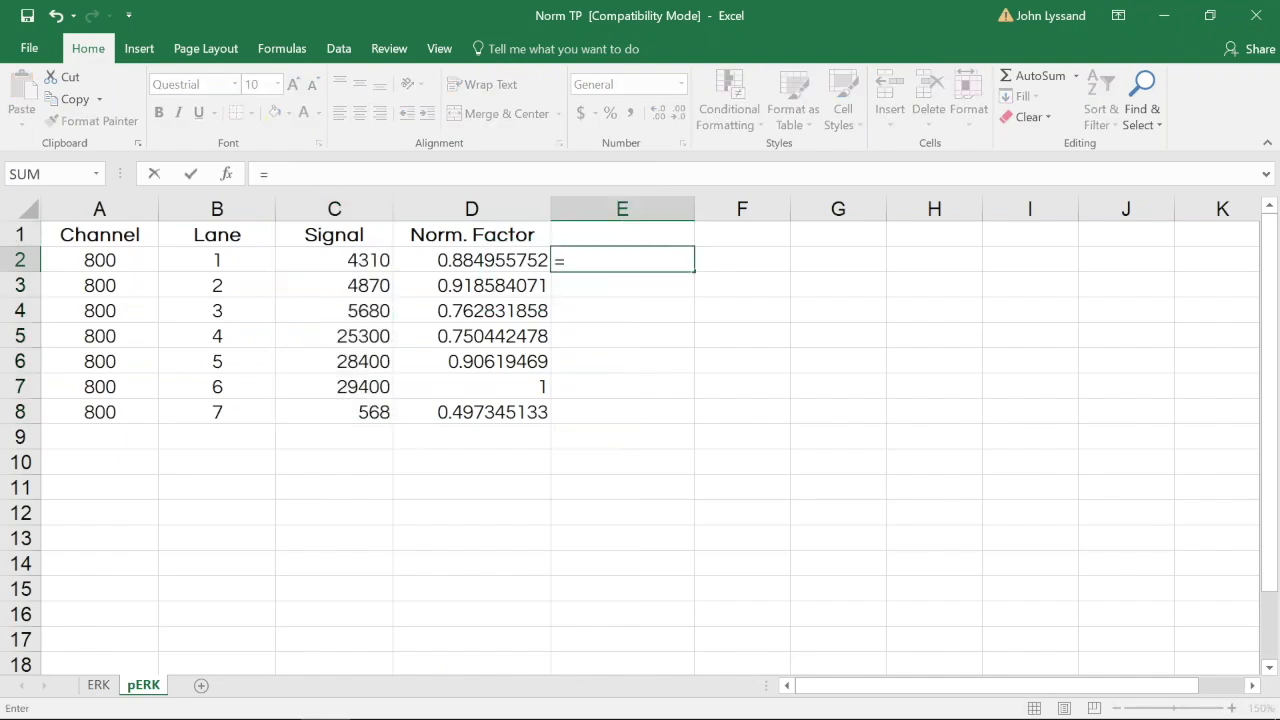
click(357, 260)
text(/)
click(452, 259)
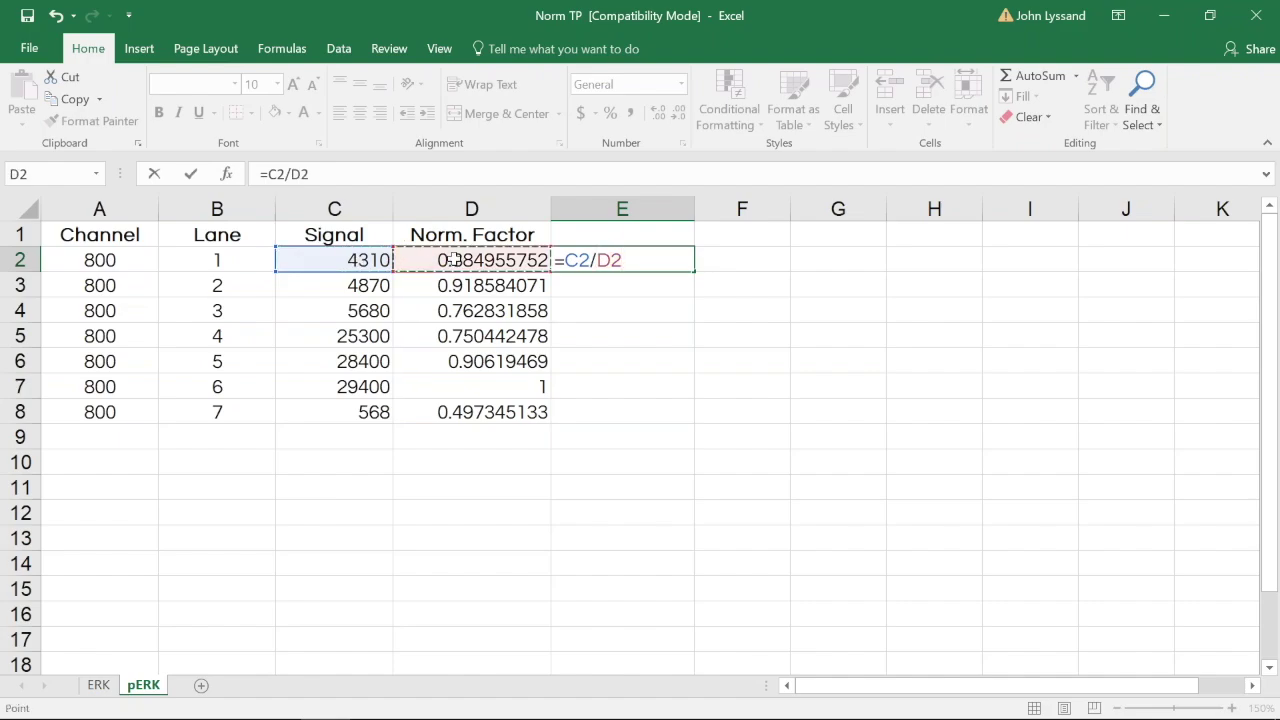
key(Return)
click(626, 241)
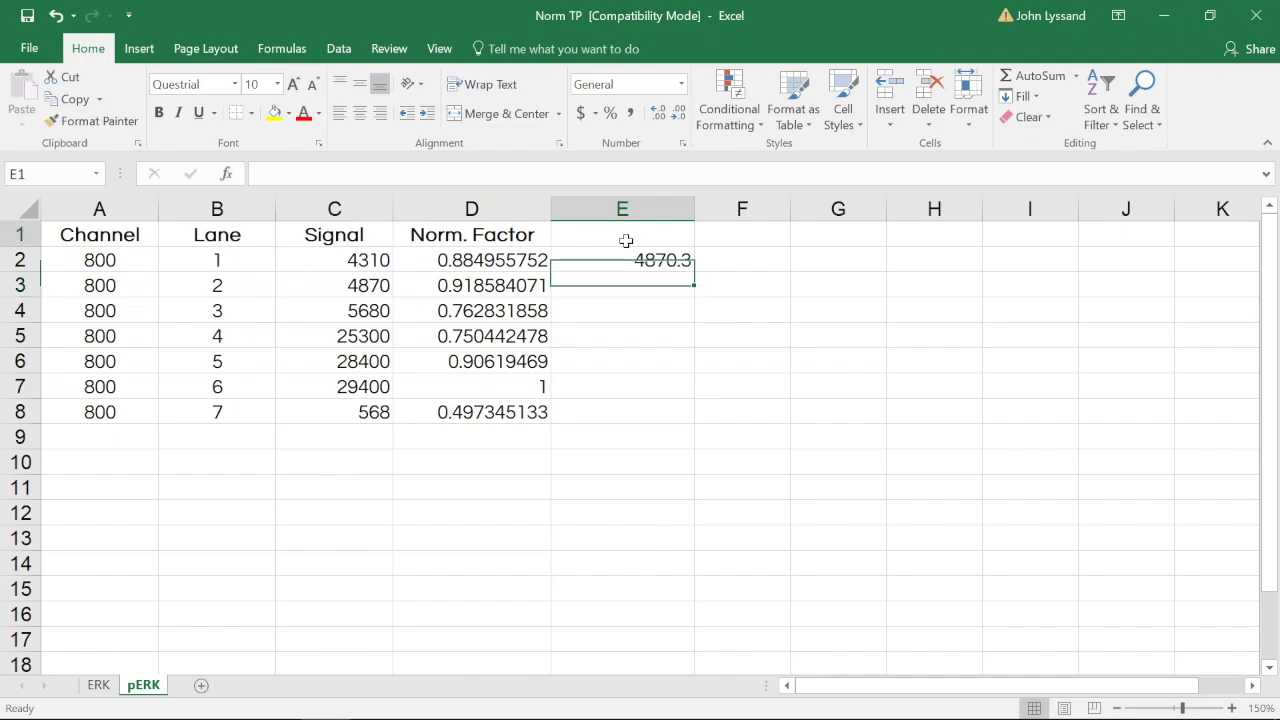
text(Norm. Signal)
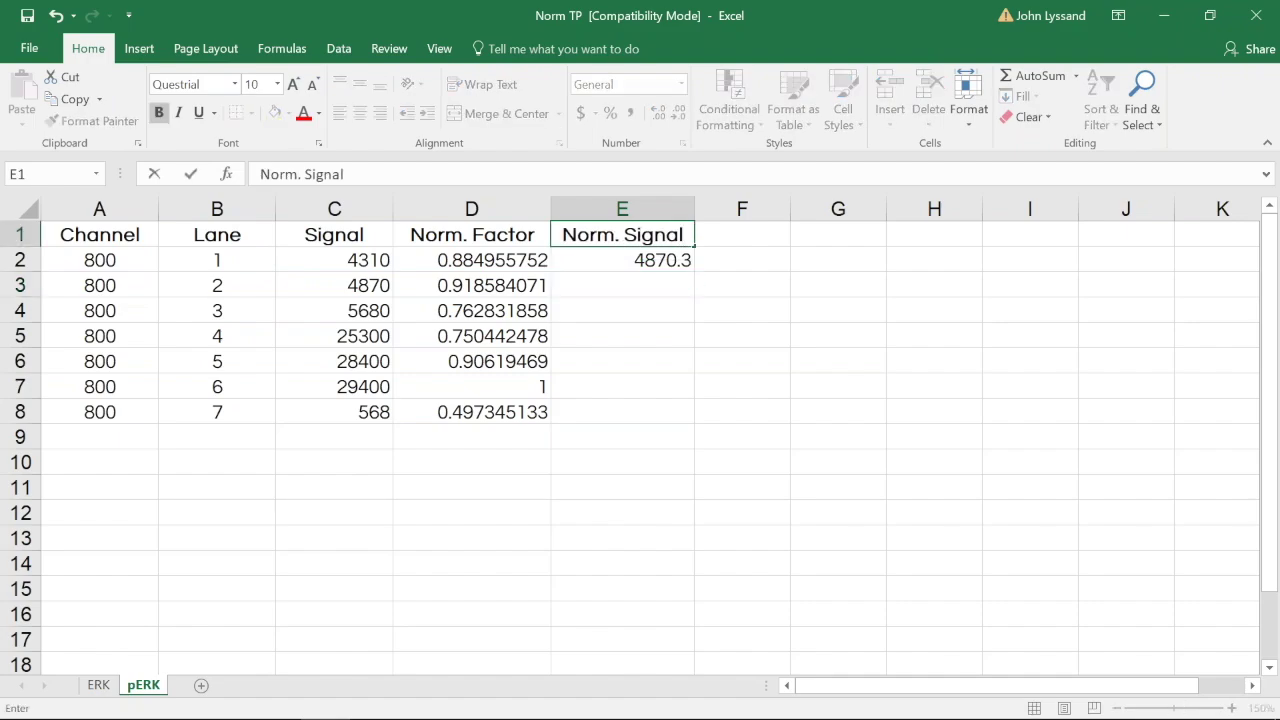
key(Return)
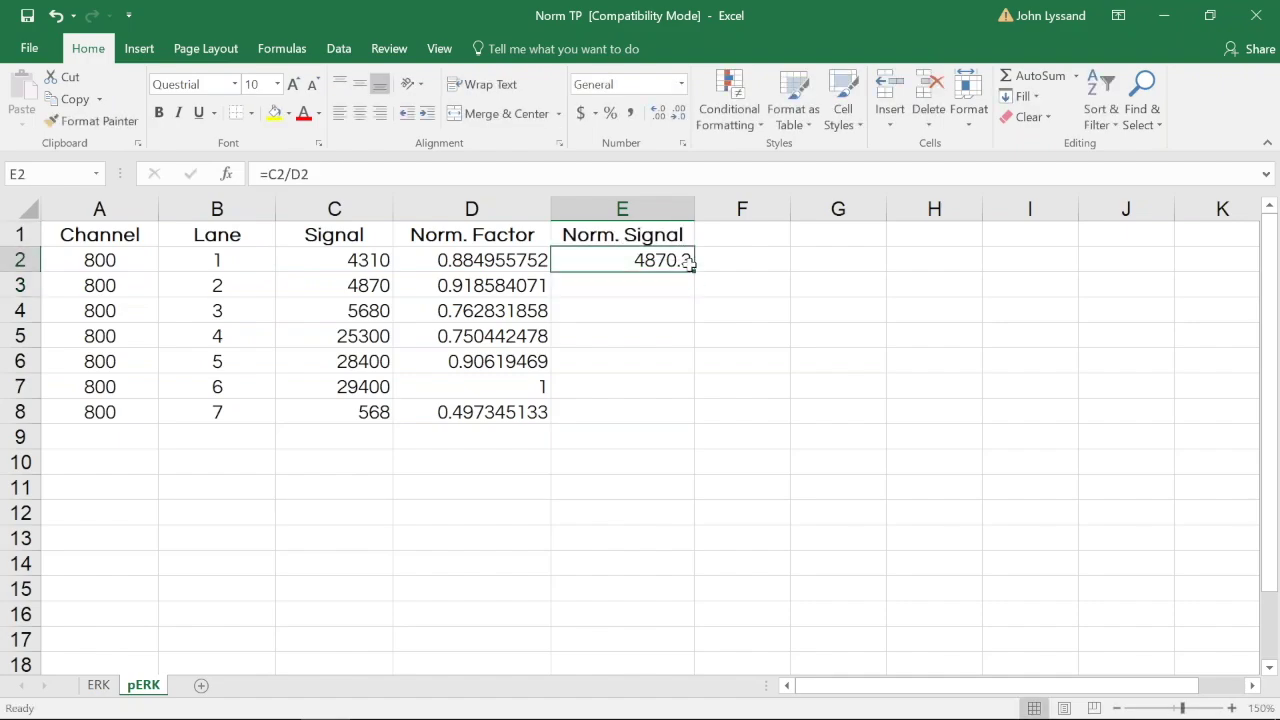
drag(694, 271, 677, 430)
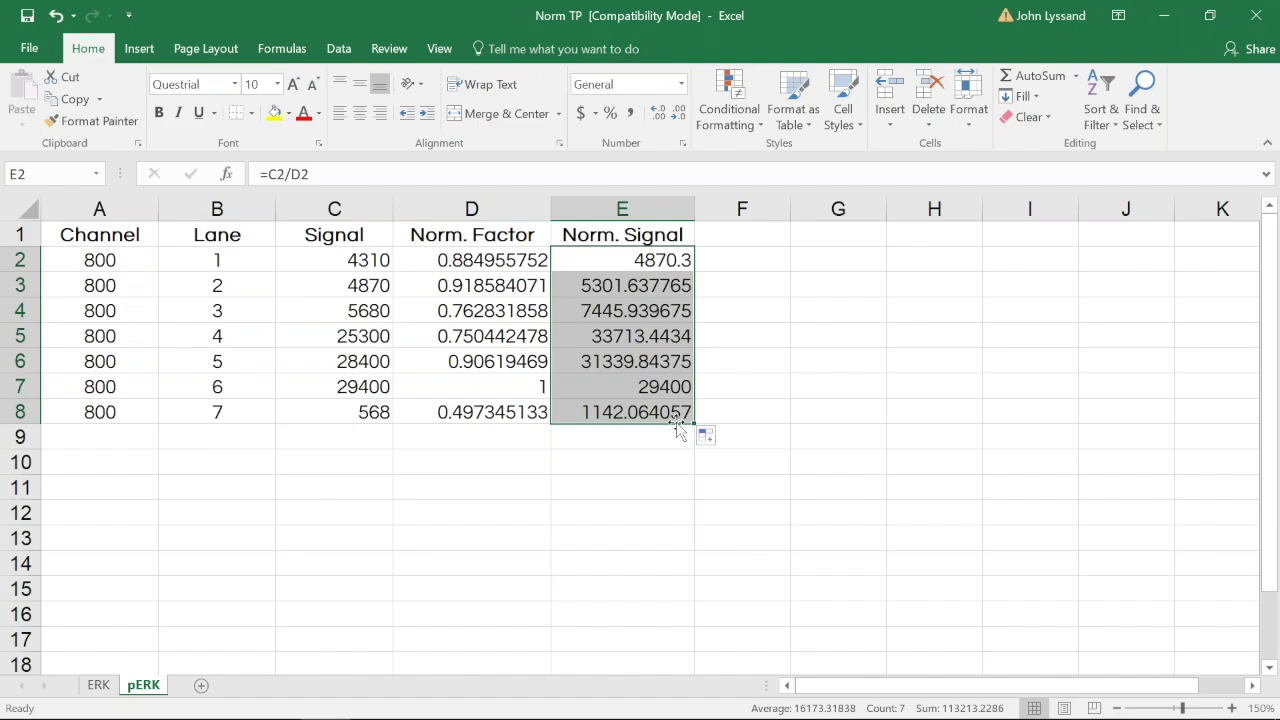
Review the Norm. Factor and Norm. Signal columns and the lanes 1–3 and 4–6 replicate groups
drag(536, 236, 541, 415)
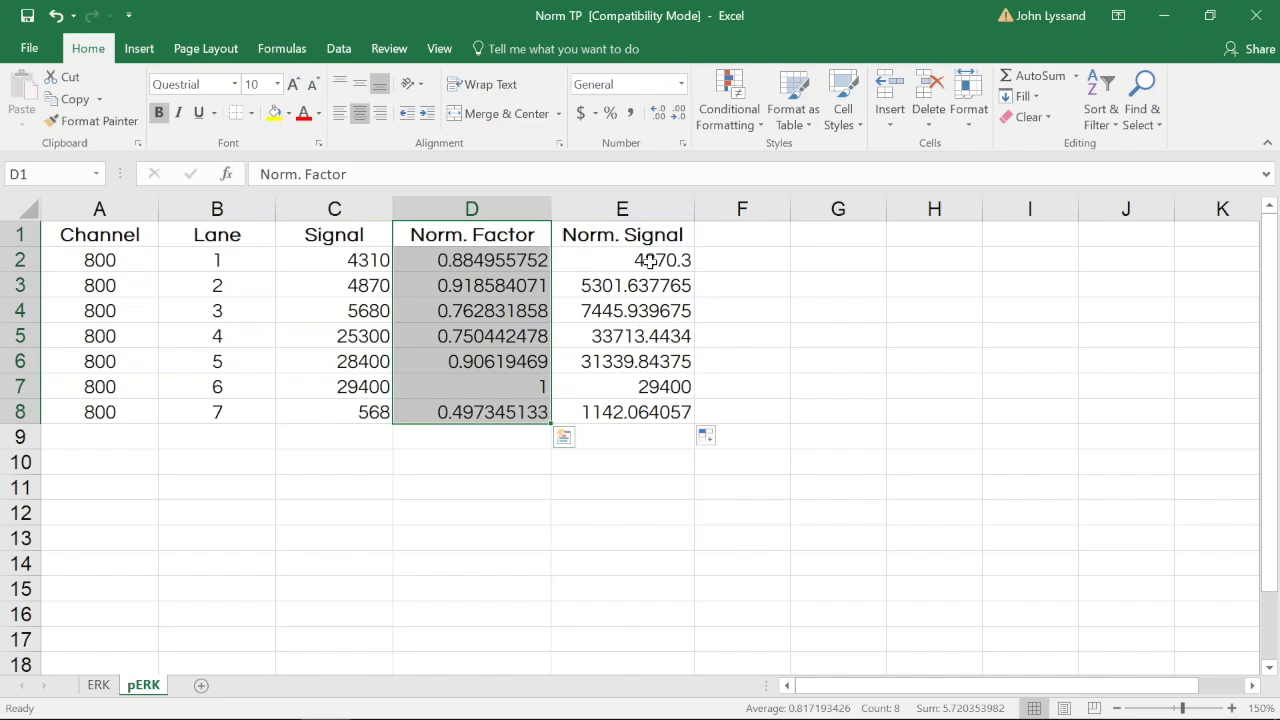
drag(660, 235, 666, 405)
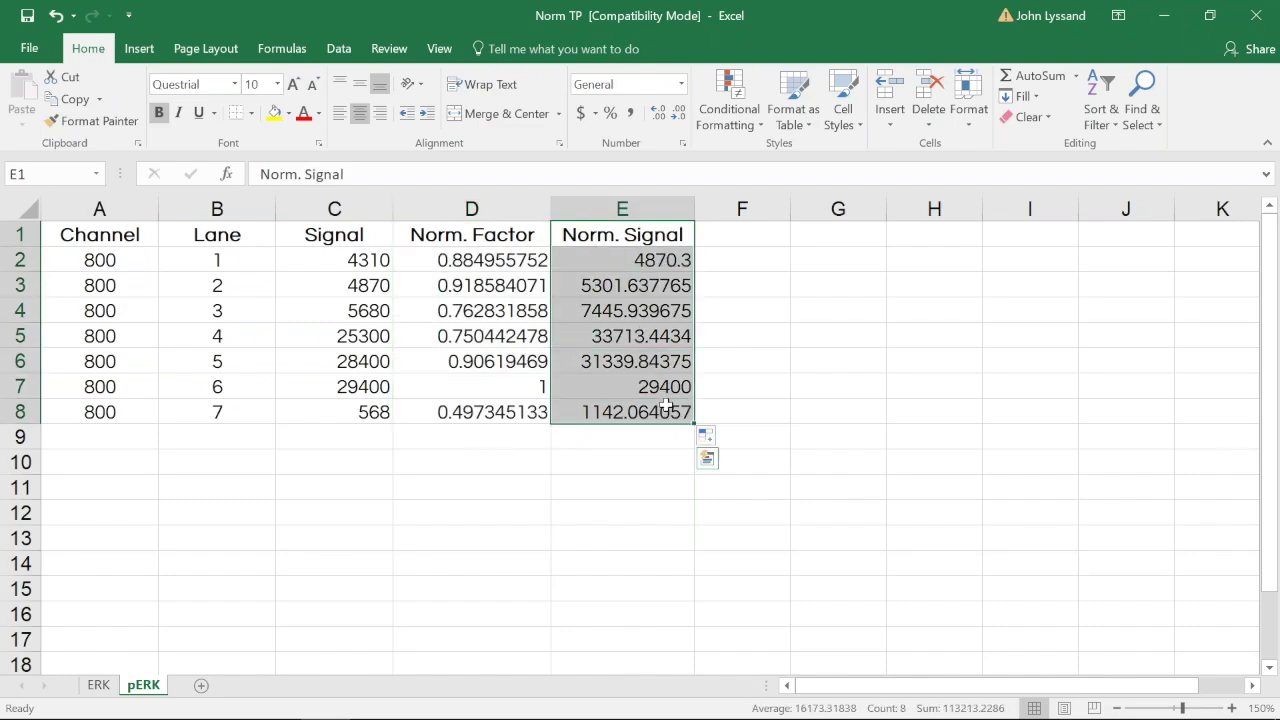
drag(642, 260, 648, 302)
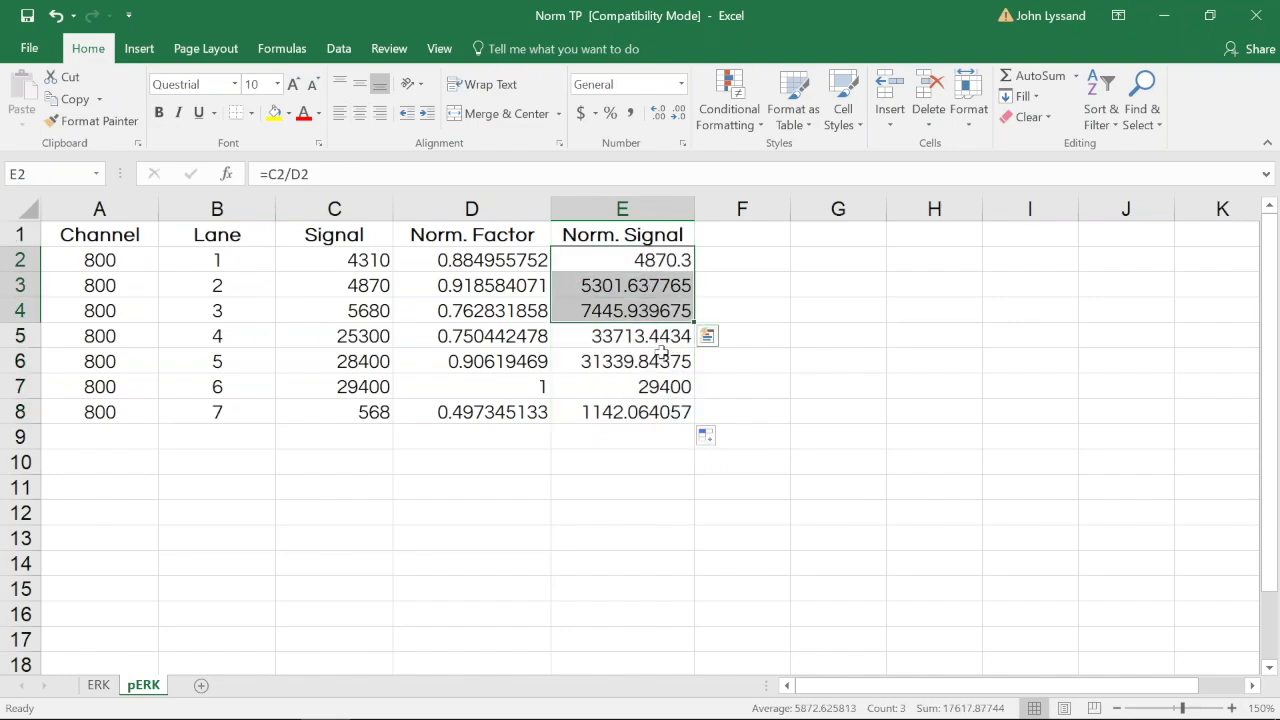
drag(663, 340, 670, 386)
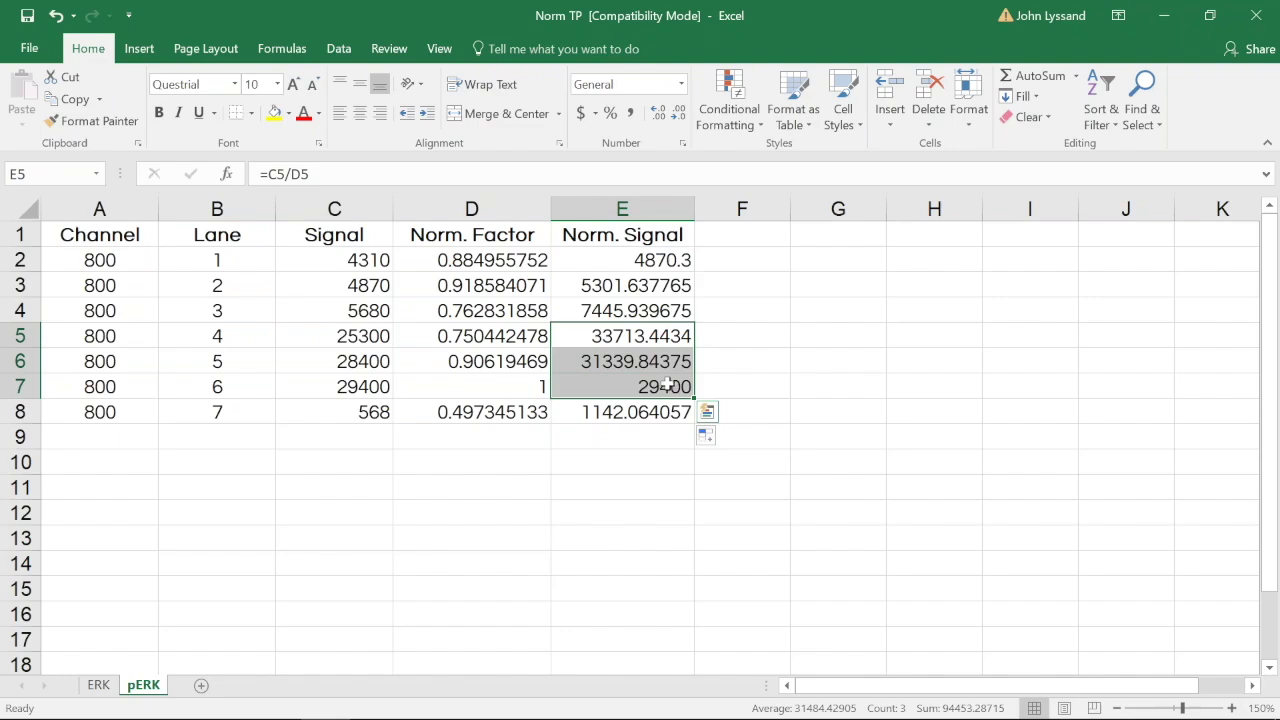
Add Average and SD headings and Non-Induced and Induced row labels below the data
click(580, 464)
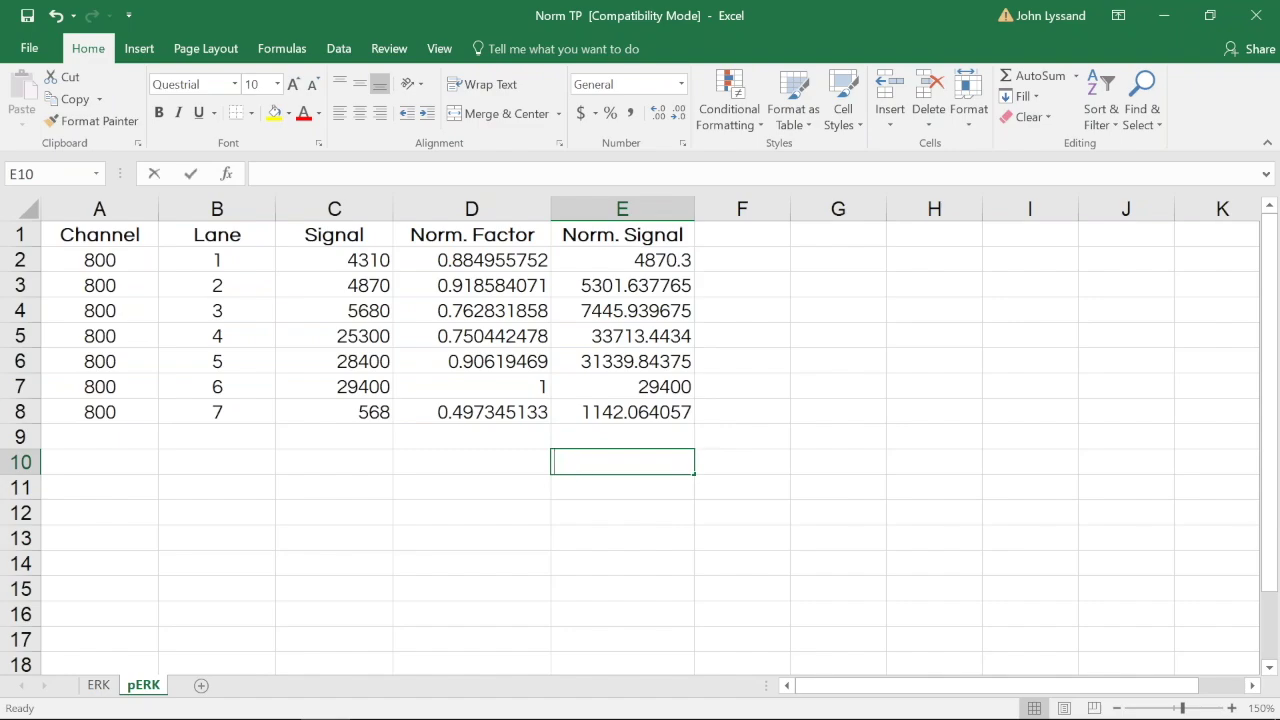
text(Average)
key(Tab)
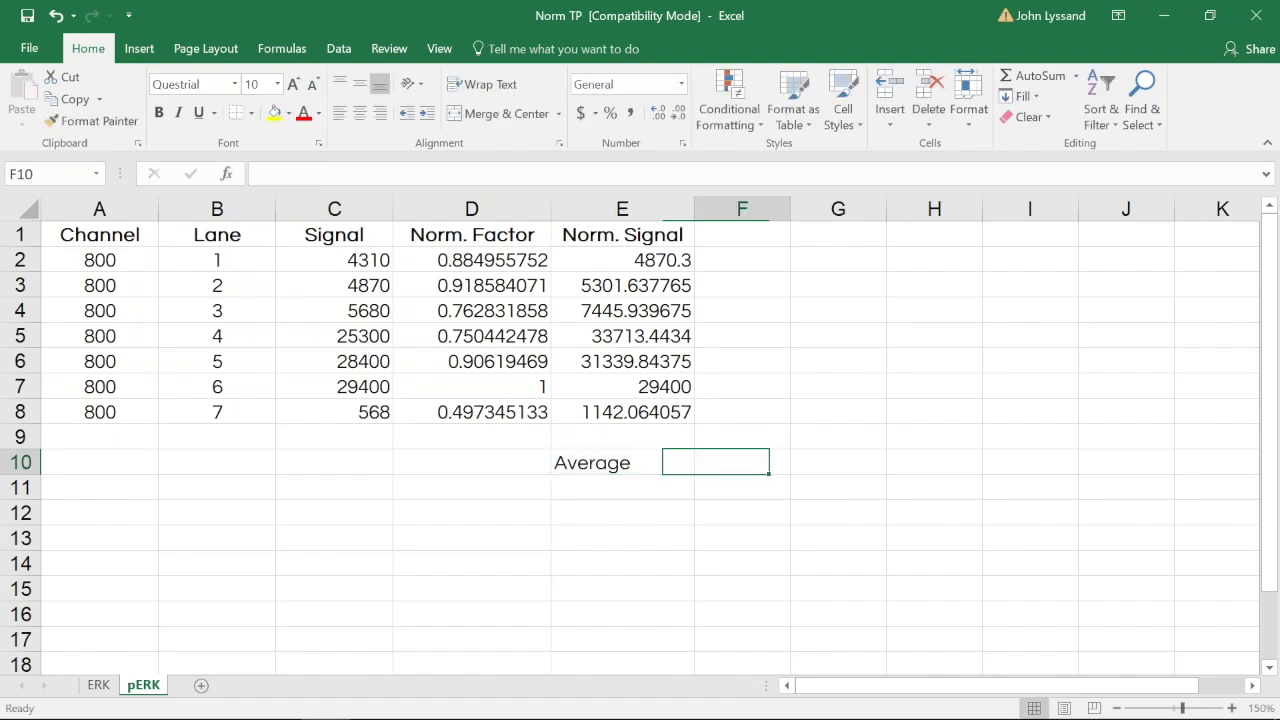
text(SD)
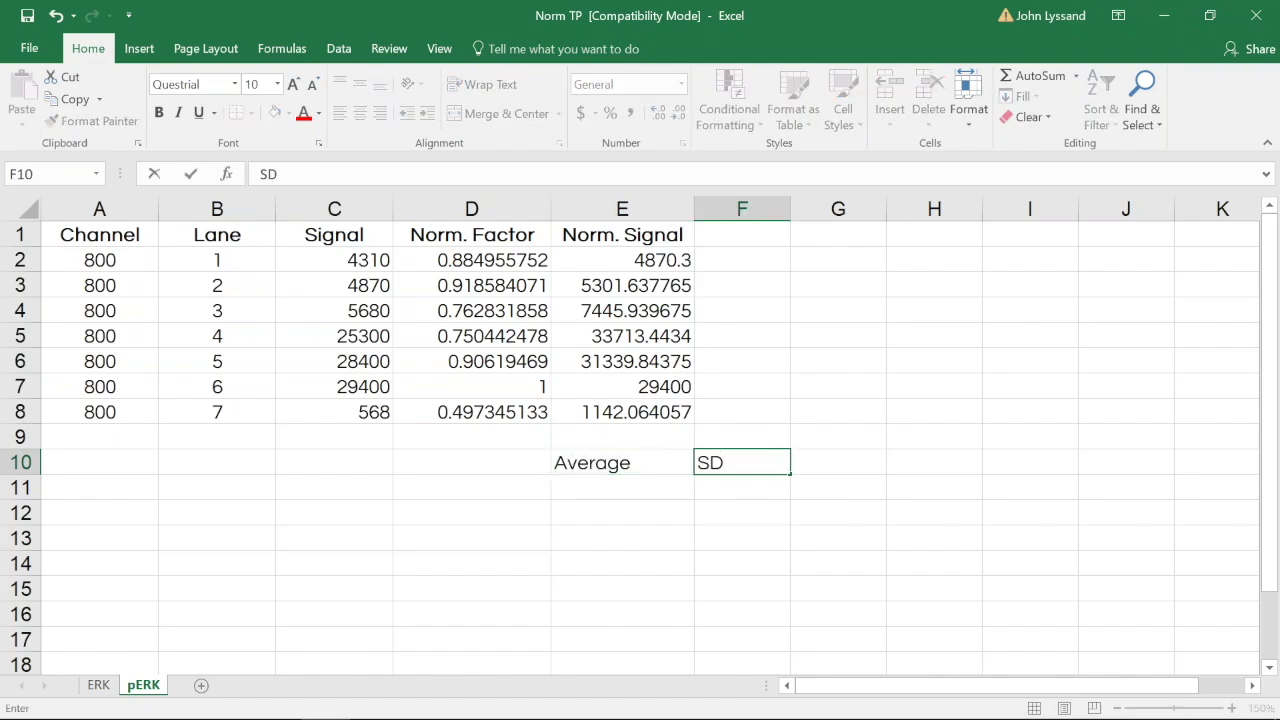
click(523, 485)
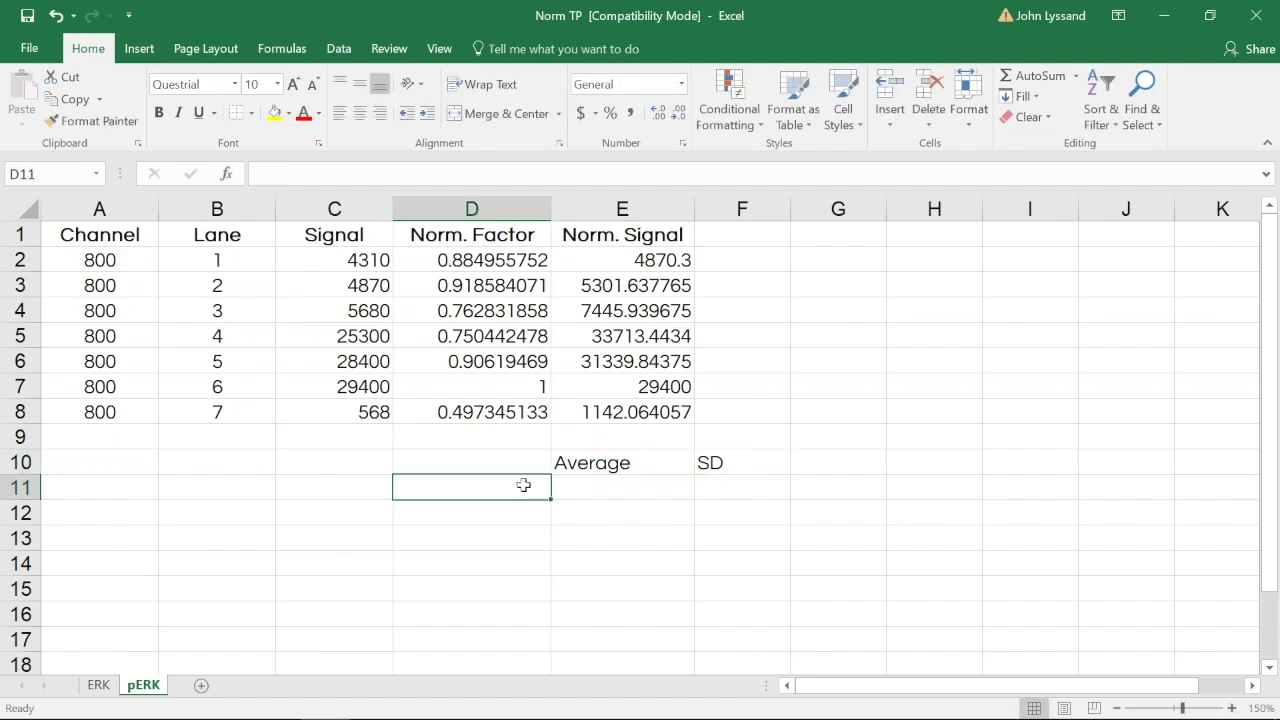
text(No)
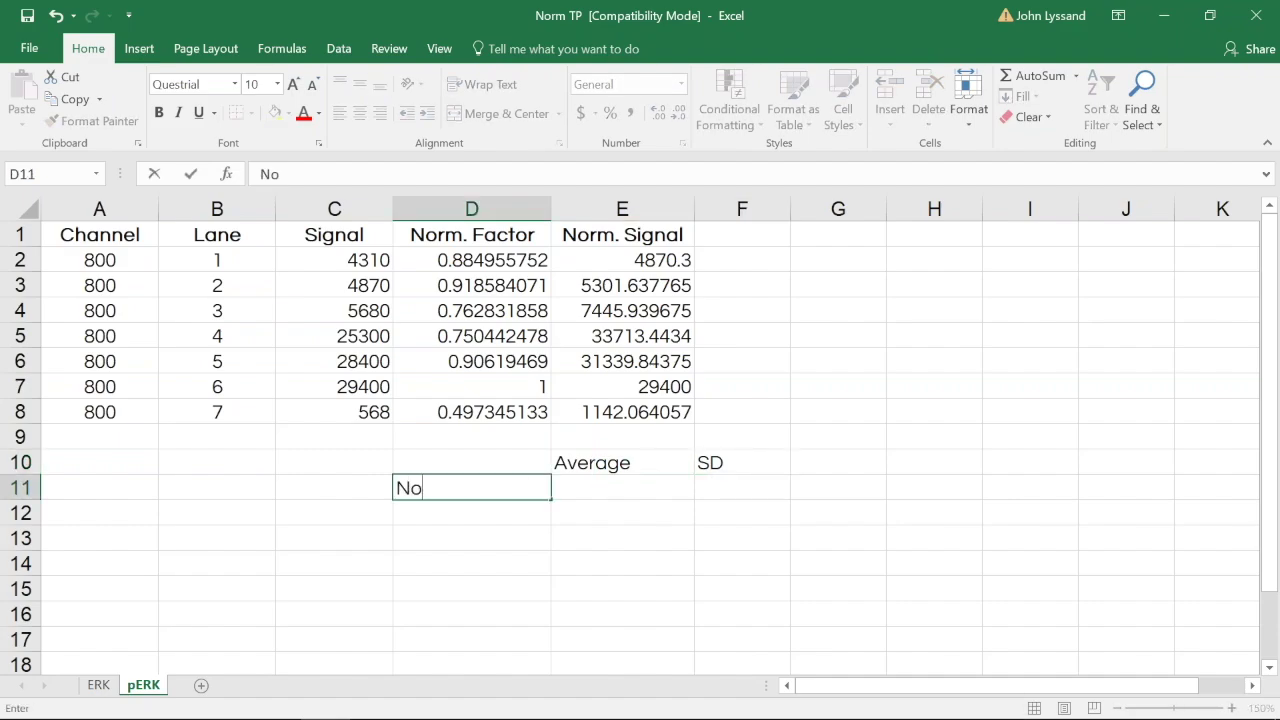
text(n-lnduced)
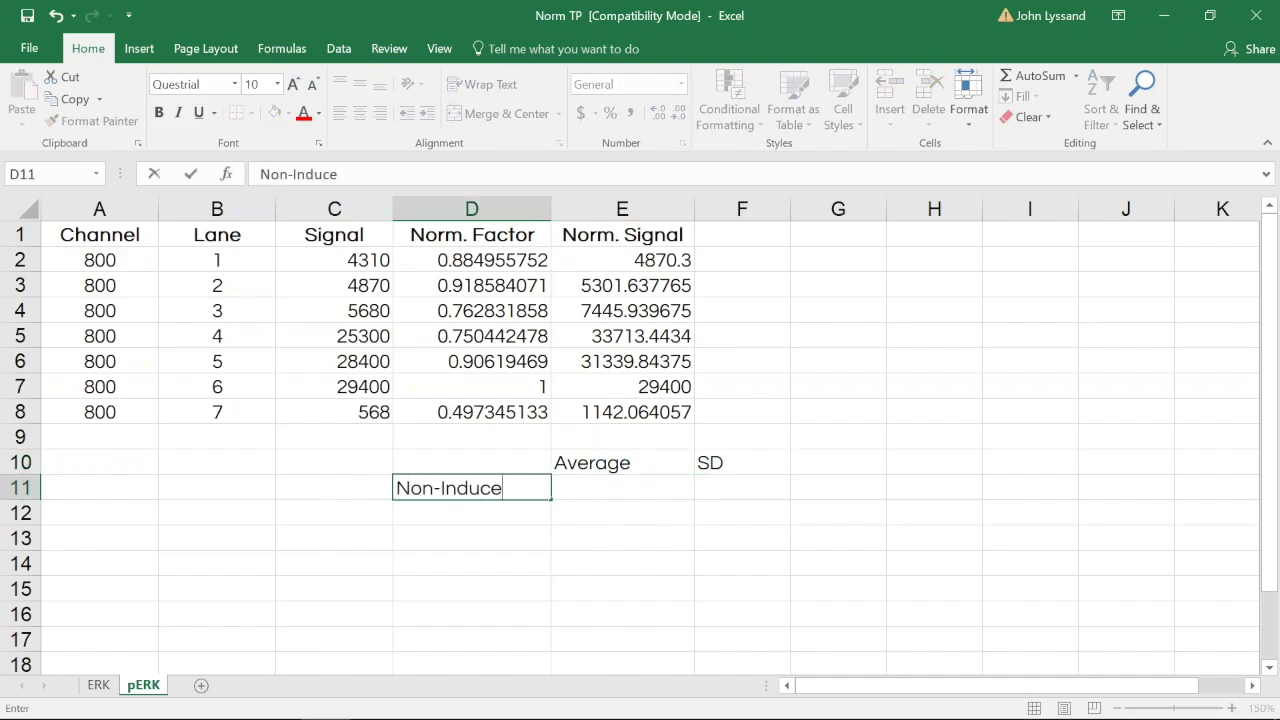
key(Return)
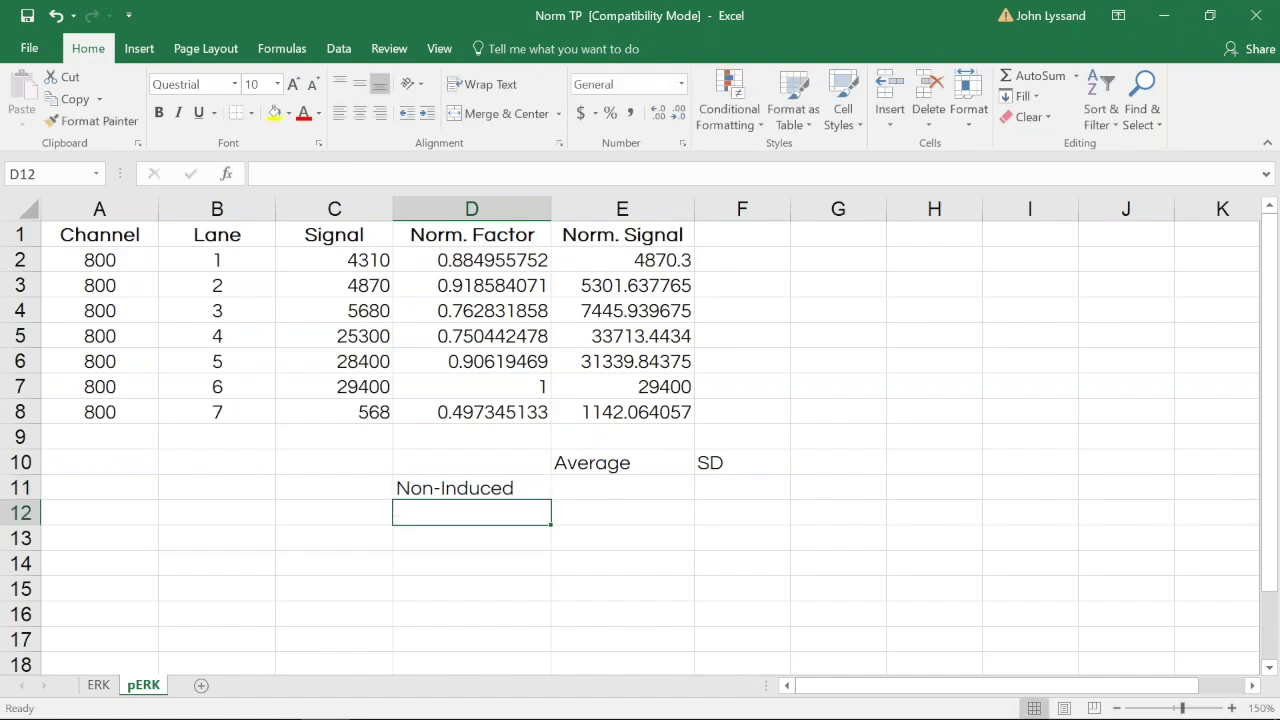
text(Induced)
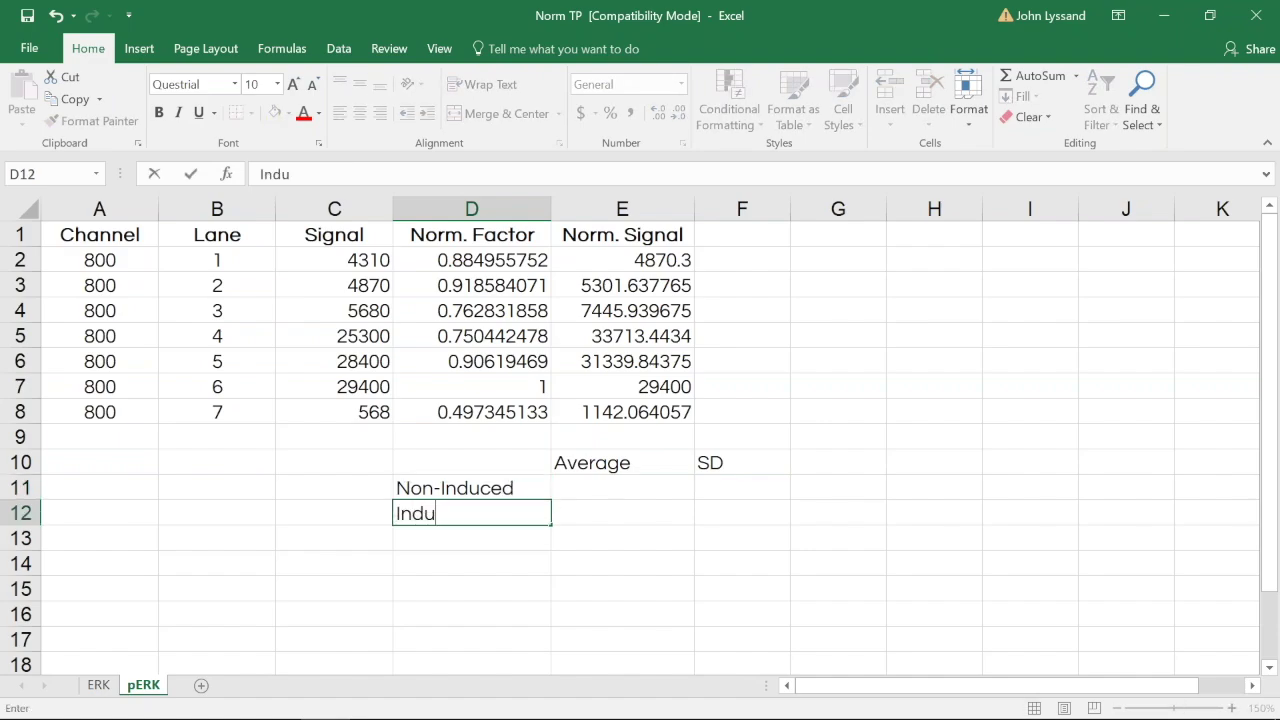
click(580, 480)
Average the Non-Induced (lanes 1–3) and Induced (lanes 4–6) normalized signals: 5872.63 and 31484.43
text(=average()
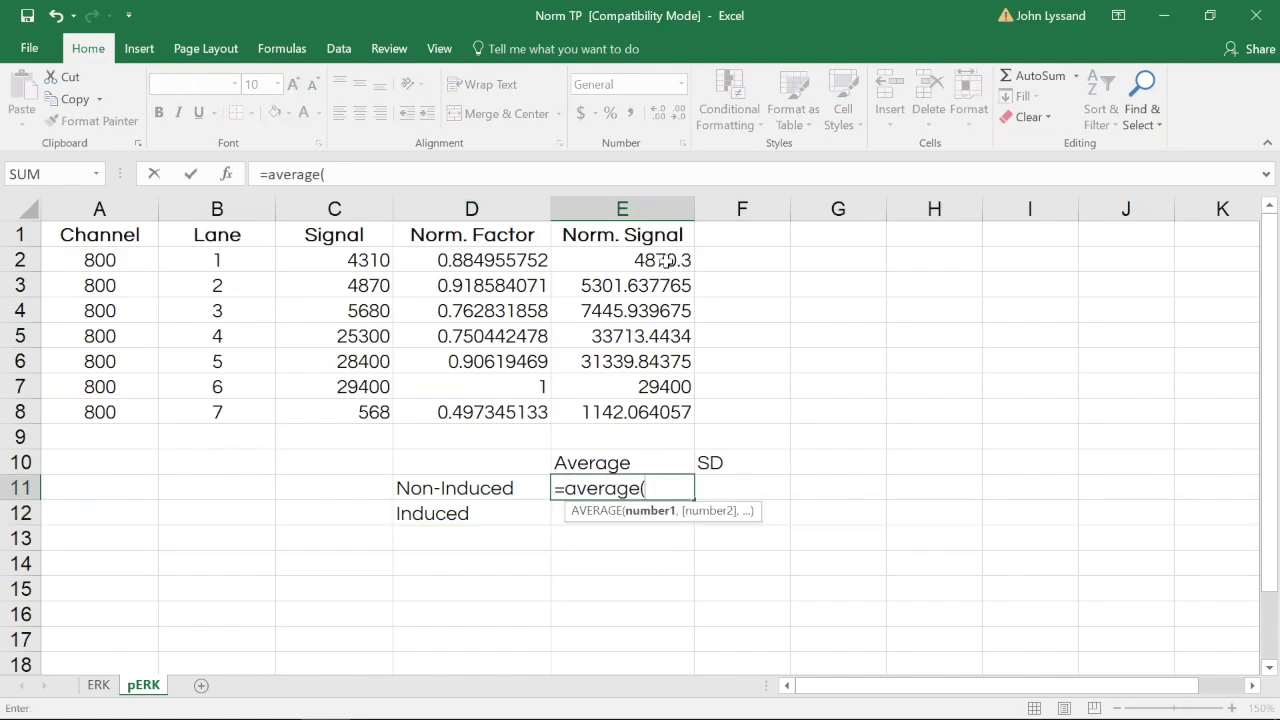
drag(666, 262, 666, 311)
key(Return)
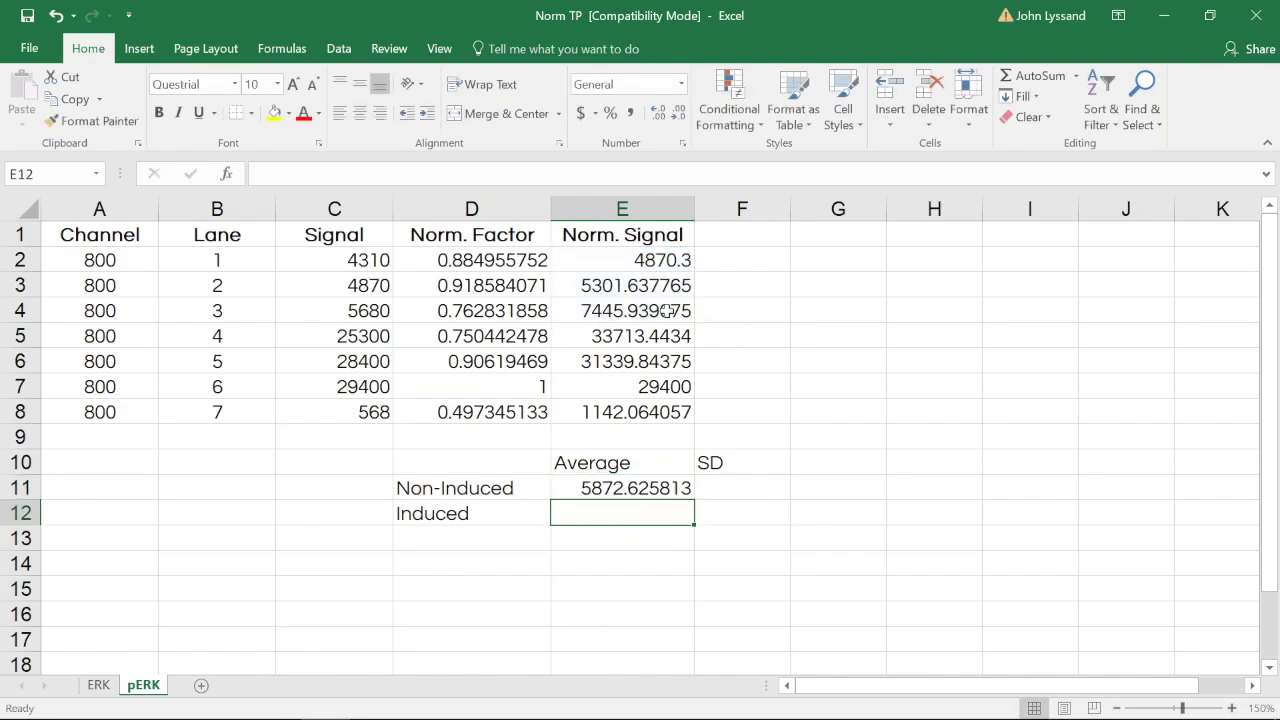
text(=average()
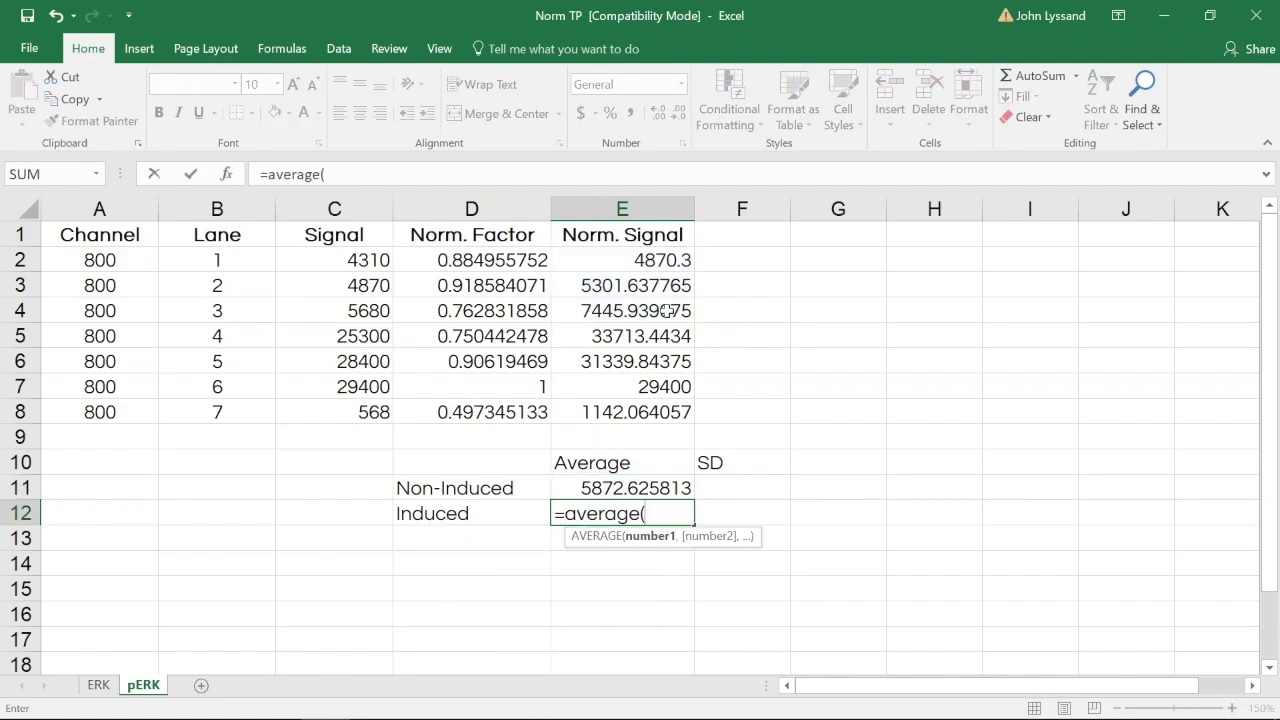
drag(680, 338, 664, 390)
key(Return)
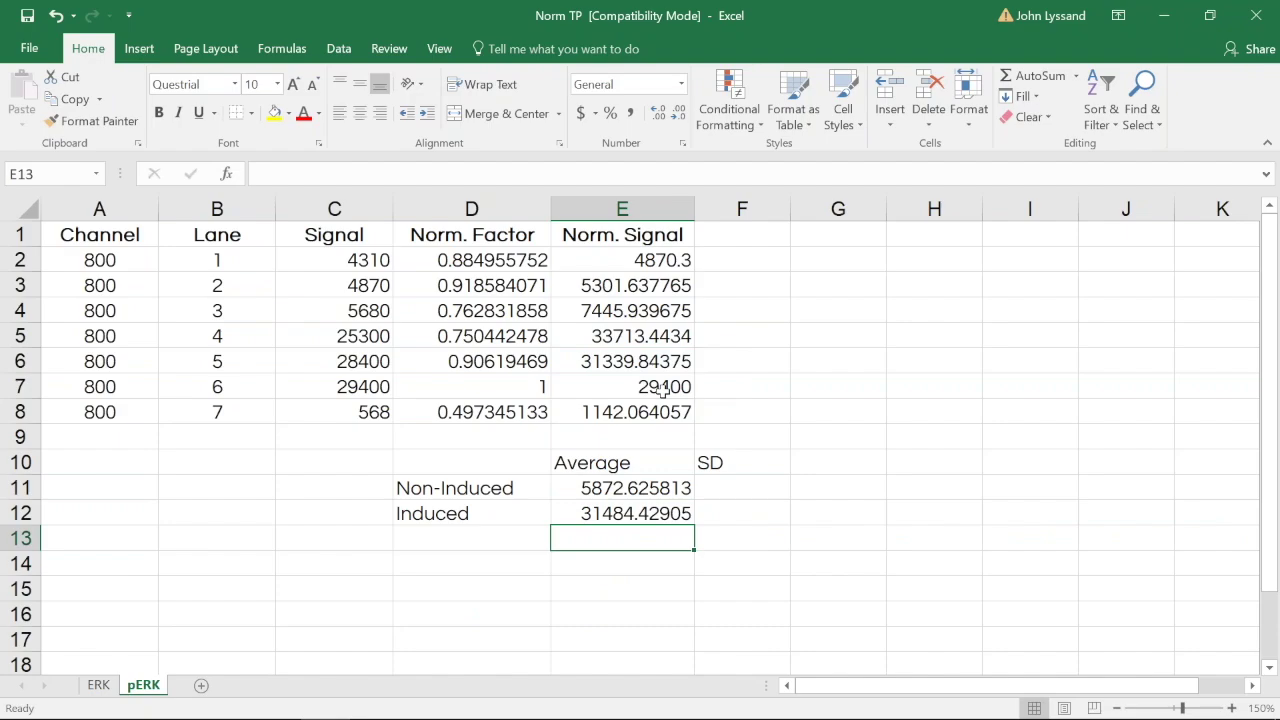
Compute SDs with =stdev over E2:E4 and E5:E7, giving 1379.493 and 2160.353
click(747, 480)
text(=s)
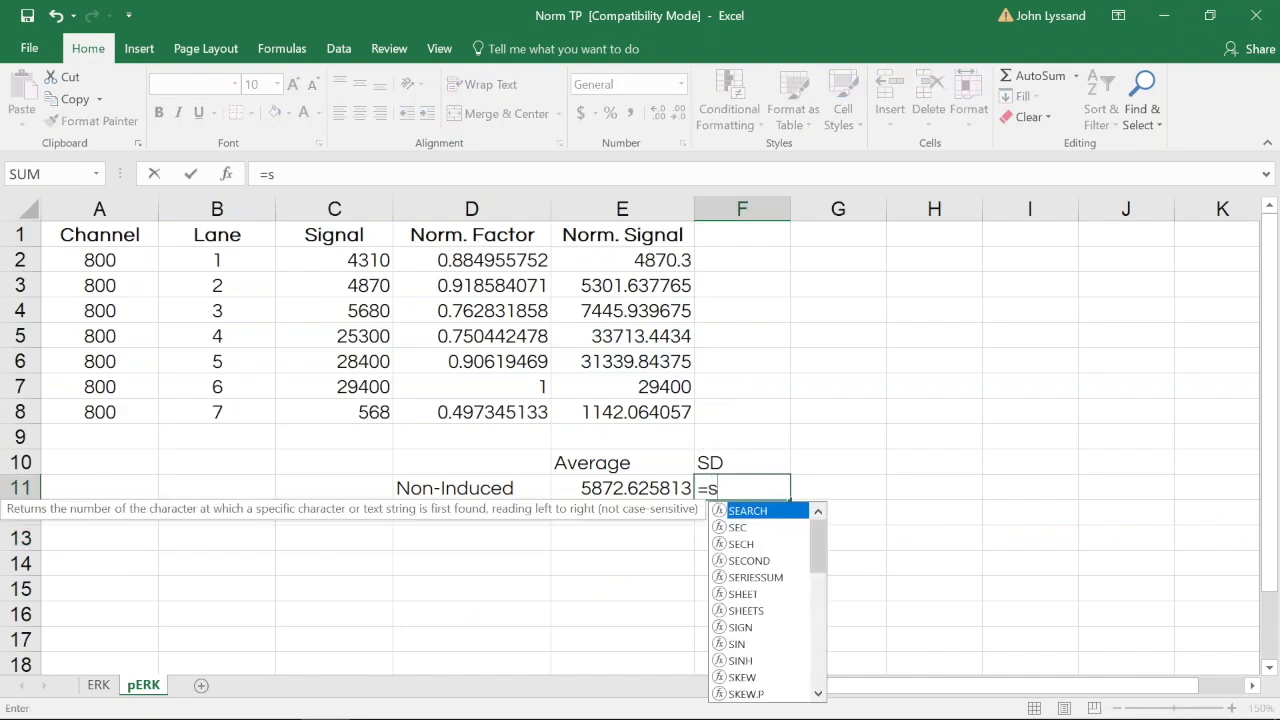
text(tdev()
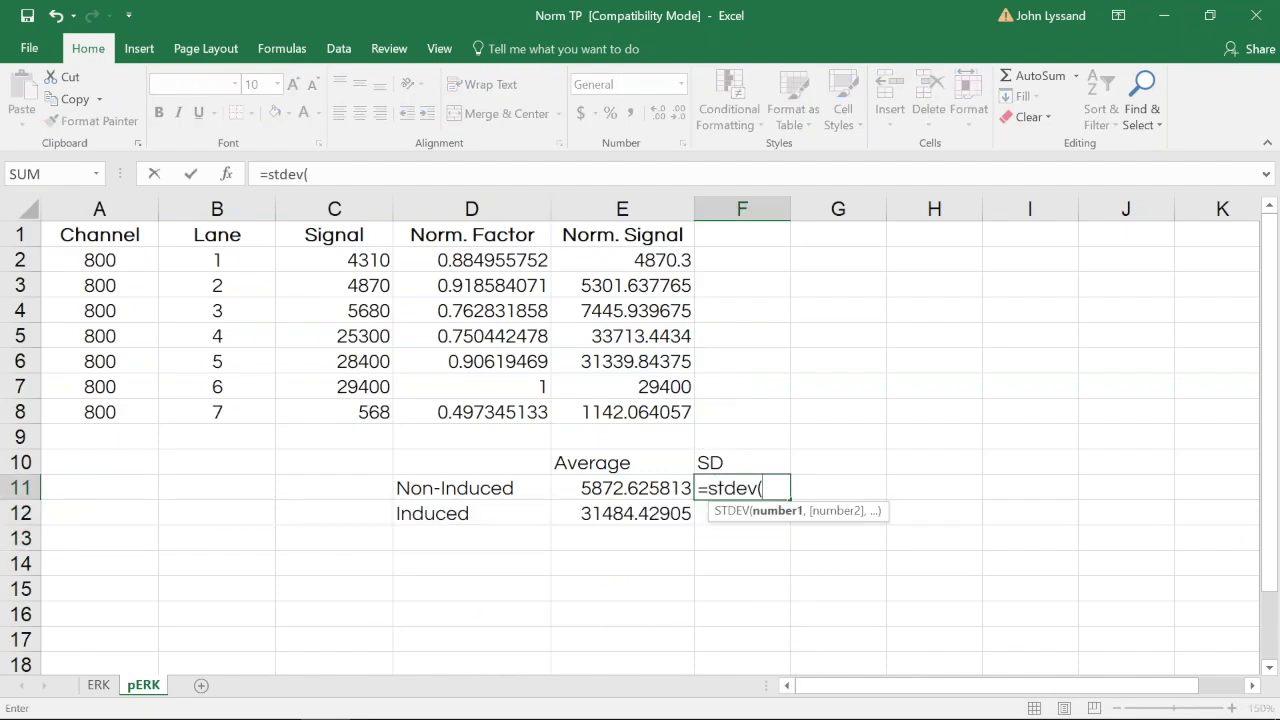
drag(644, 258, 657, 310)
key(Return)
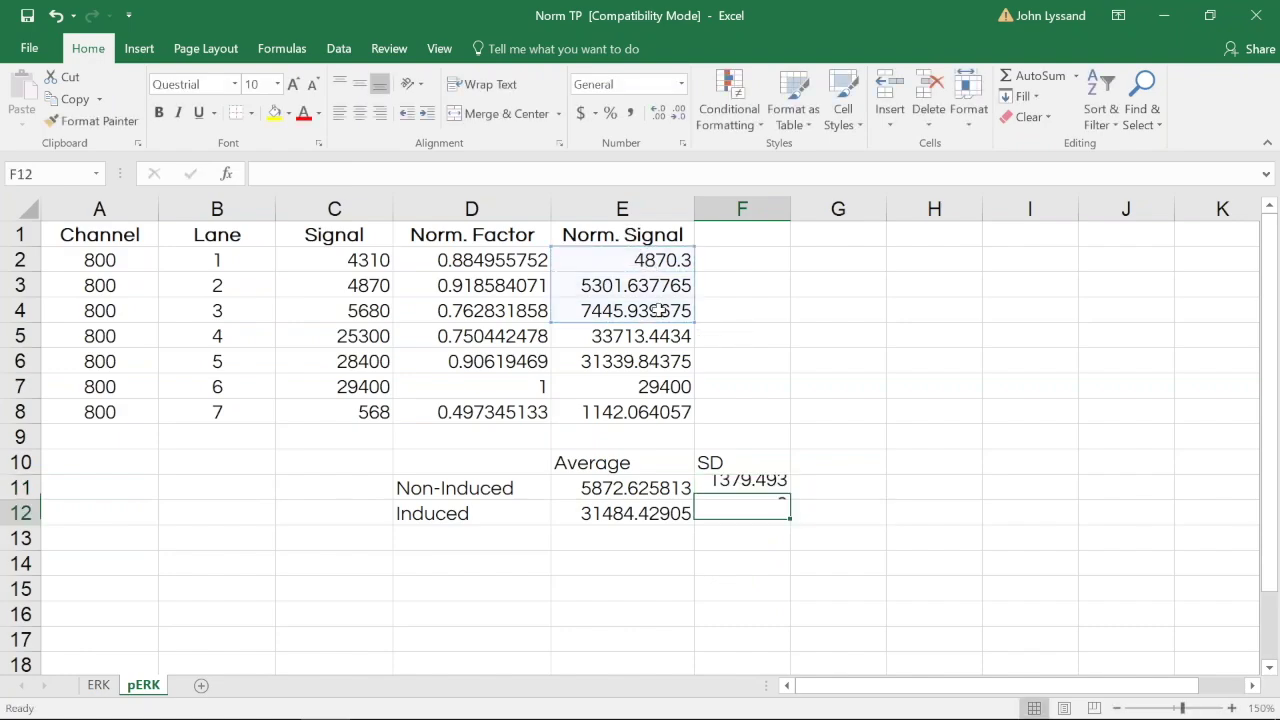
text(=stdev()
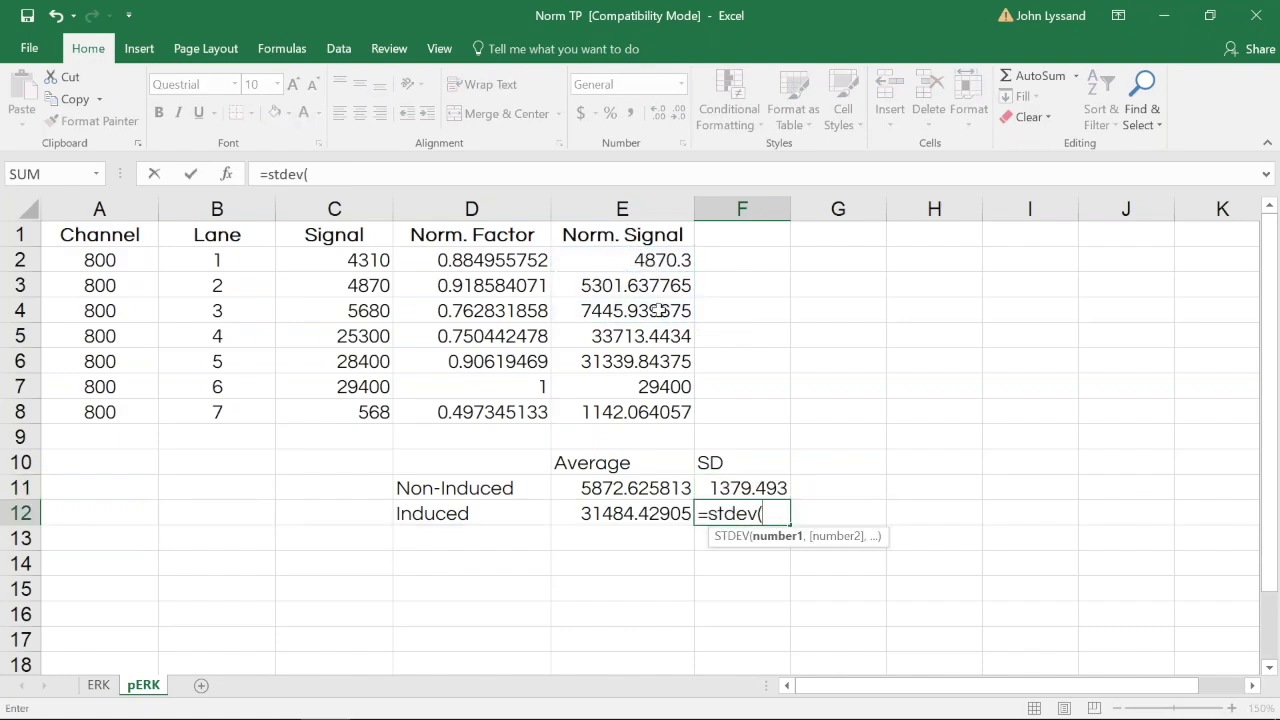
drag(663, 338, 680, 393)
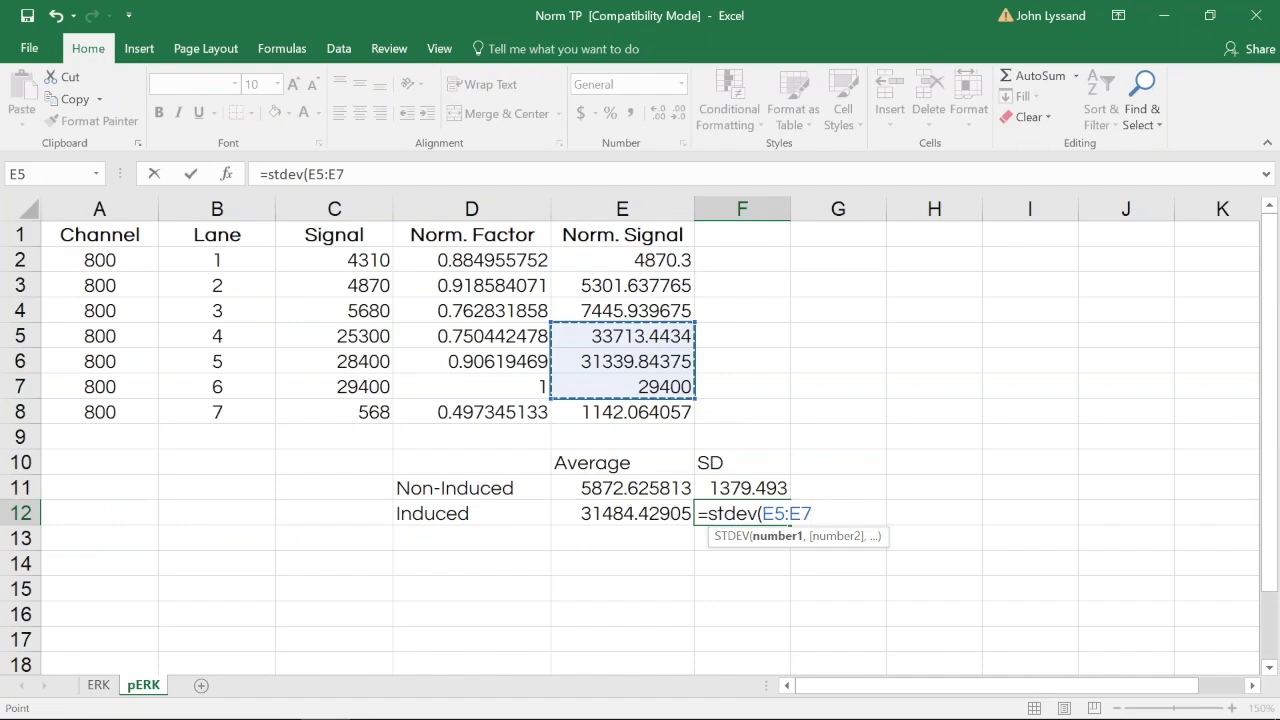
key(Return)
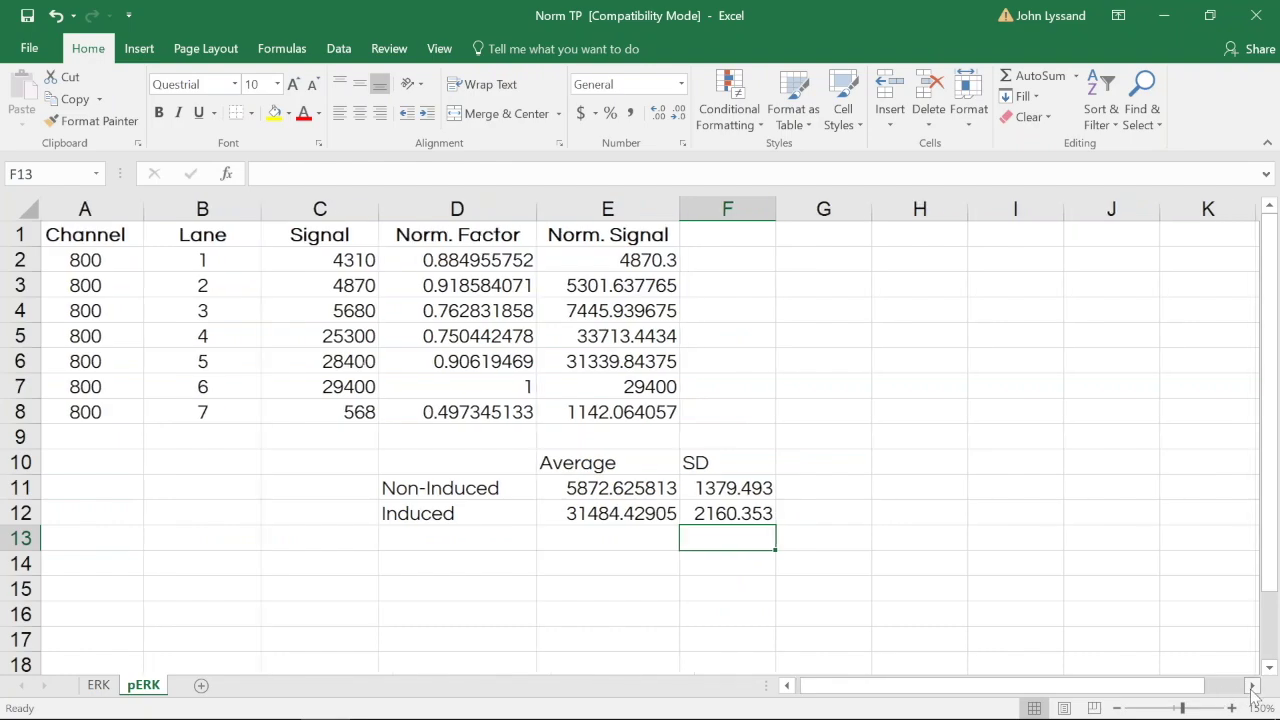
scroll(1190, 690, right, 3)
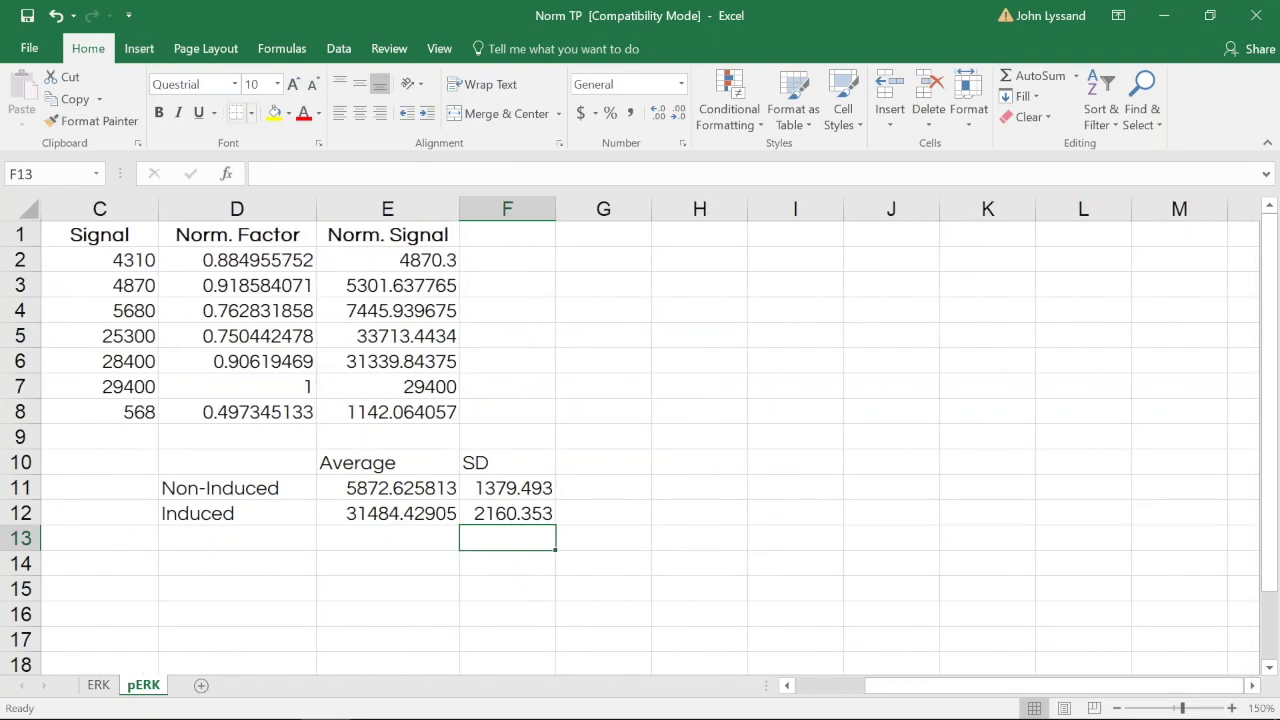
Insert a clustered column chart of D11:E12 and move it beside the table, narrowed so SDs show
drag(272, 488, 372, 512)
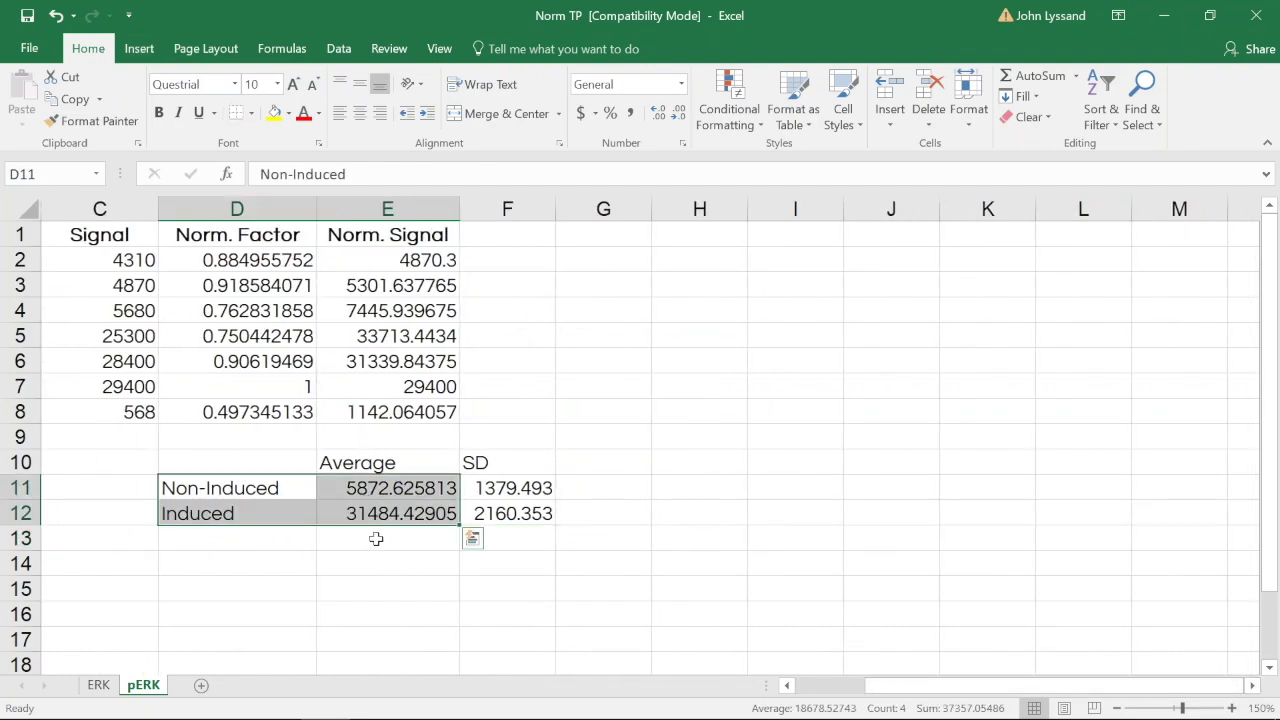
click(139, 48)
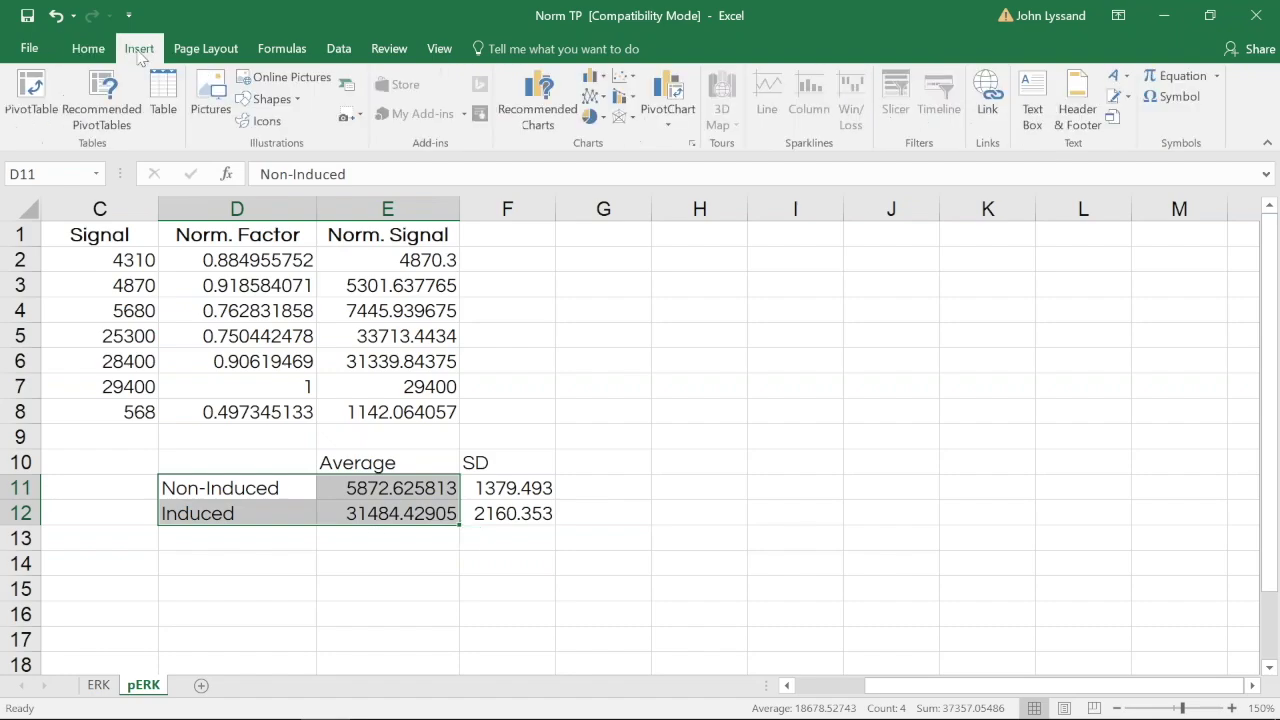
click(593, 78)
click(608, 137)
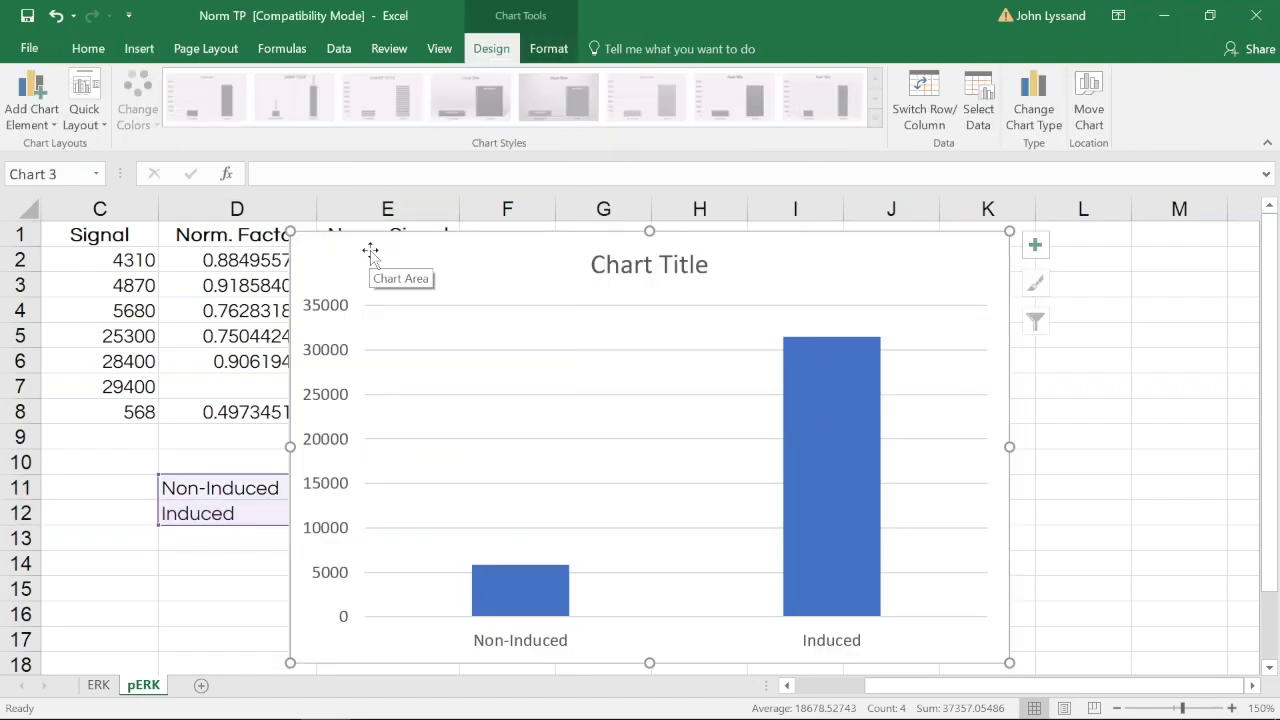
drag(370, 250, 589, 252)
drag(512, 450, 596, 450)
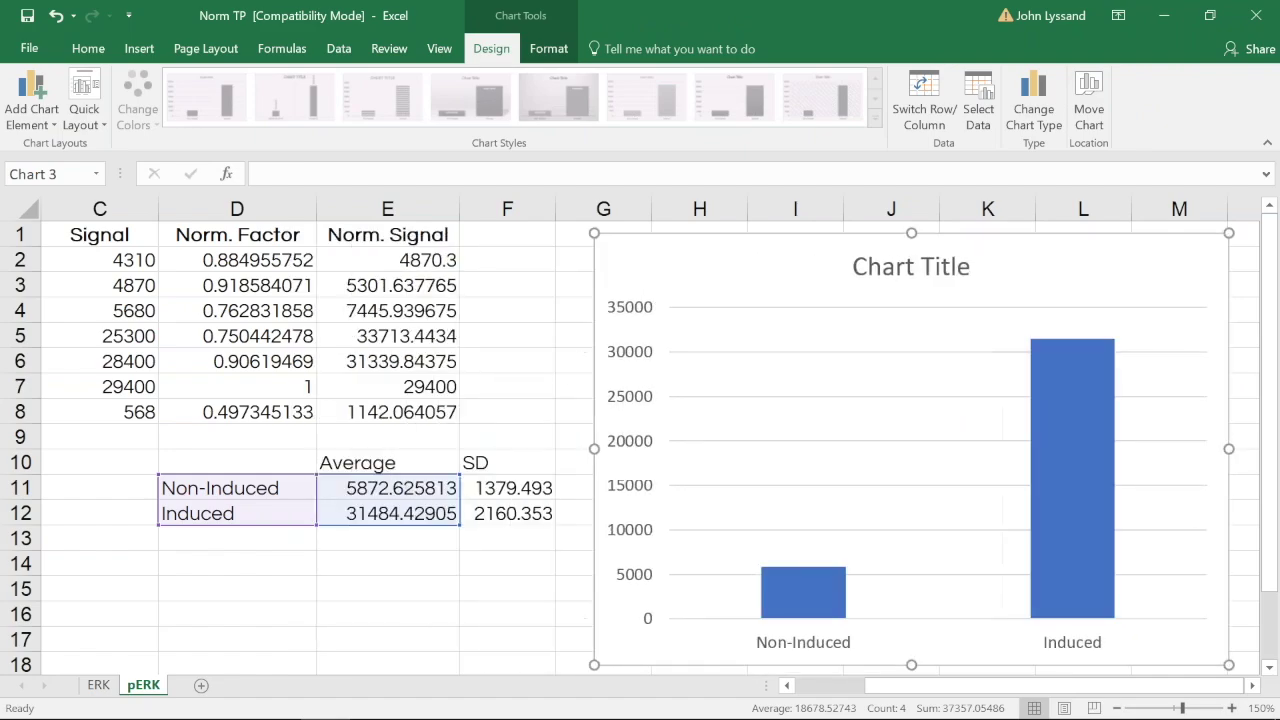
Retitle the chart 'EGF Treatment'
click(900, 266)
triple_click(904, 268)
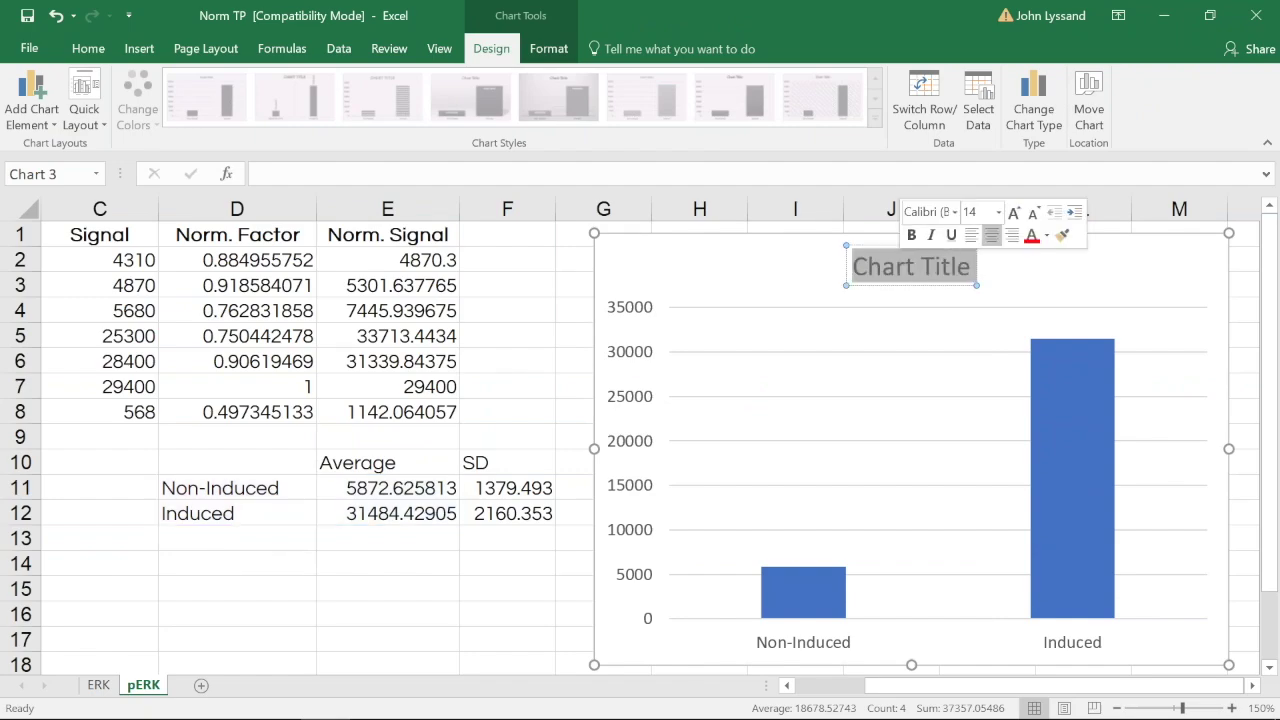
text(EGF T)
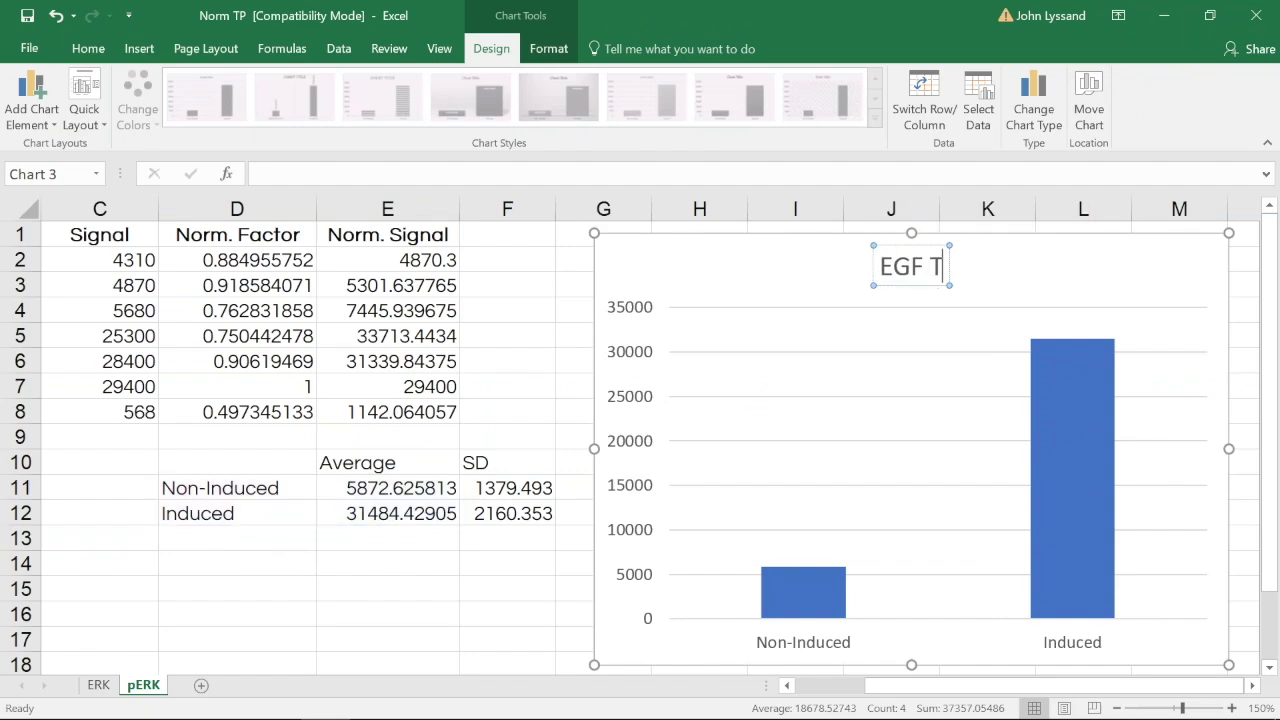
text(reatment)
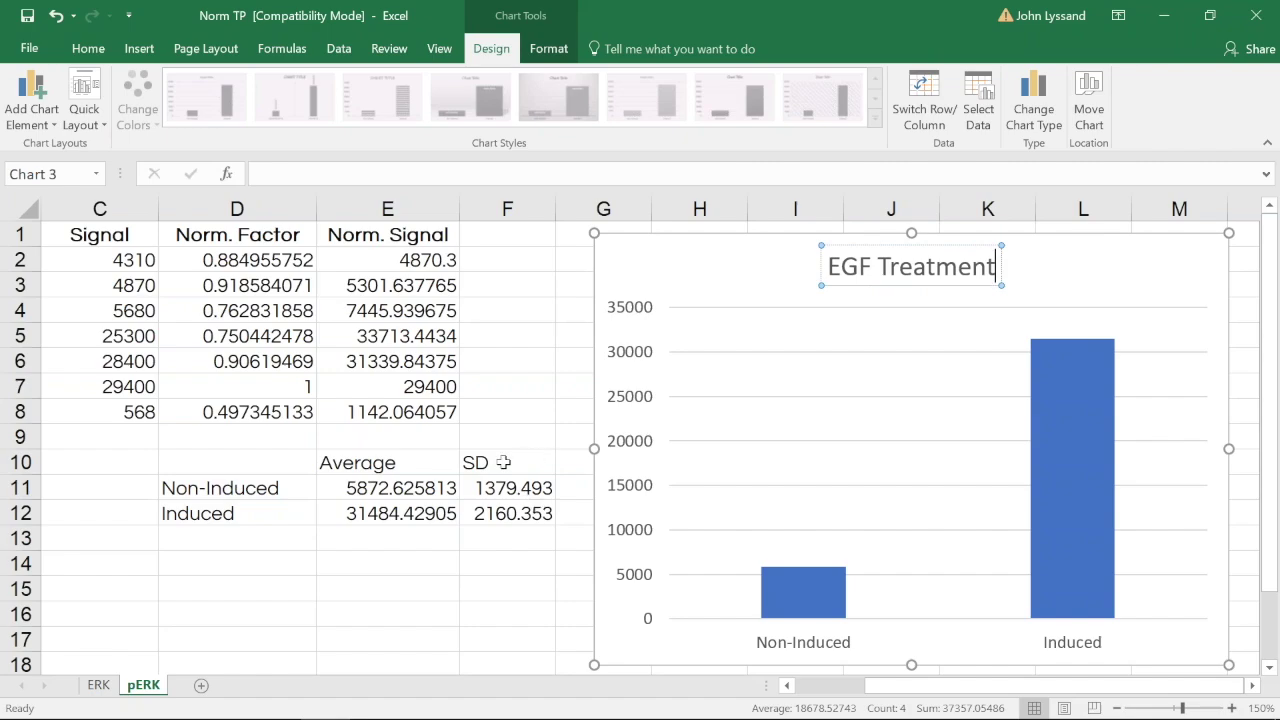
click(624, 658)
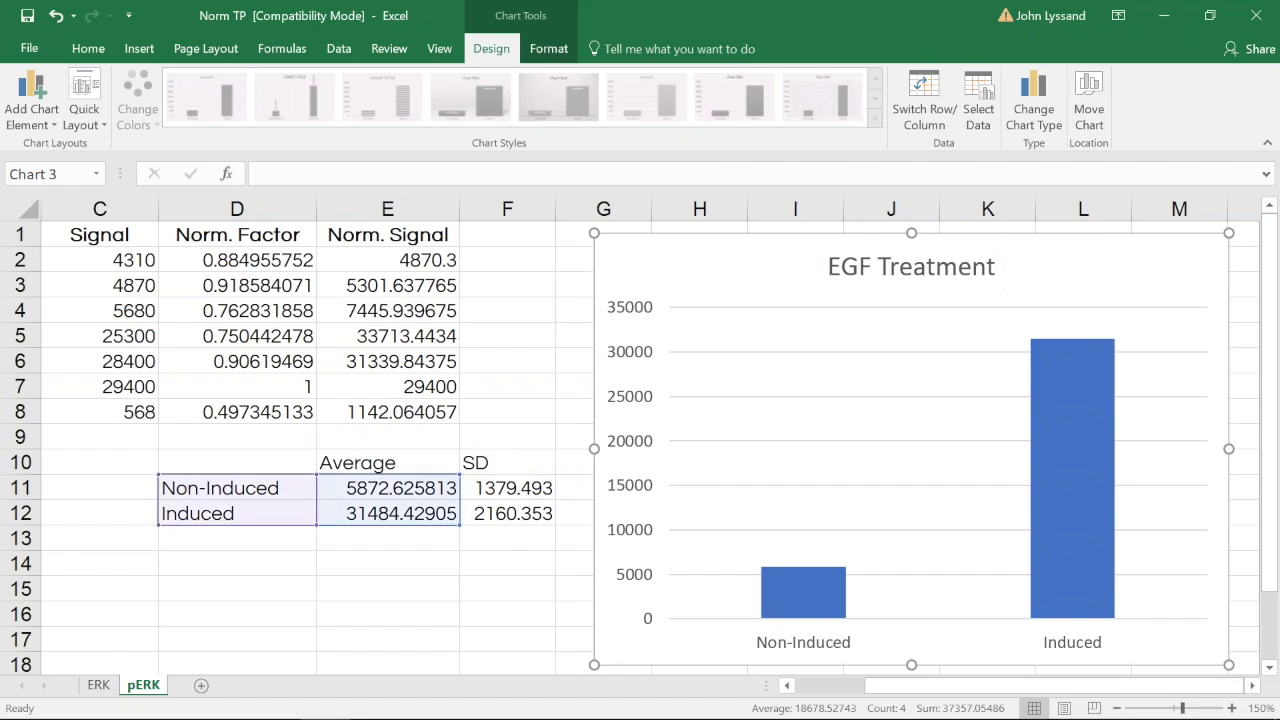
Add custom error bars to both columns, using F11:F12 as positive and negative error values
click(31, 97)
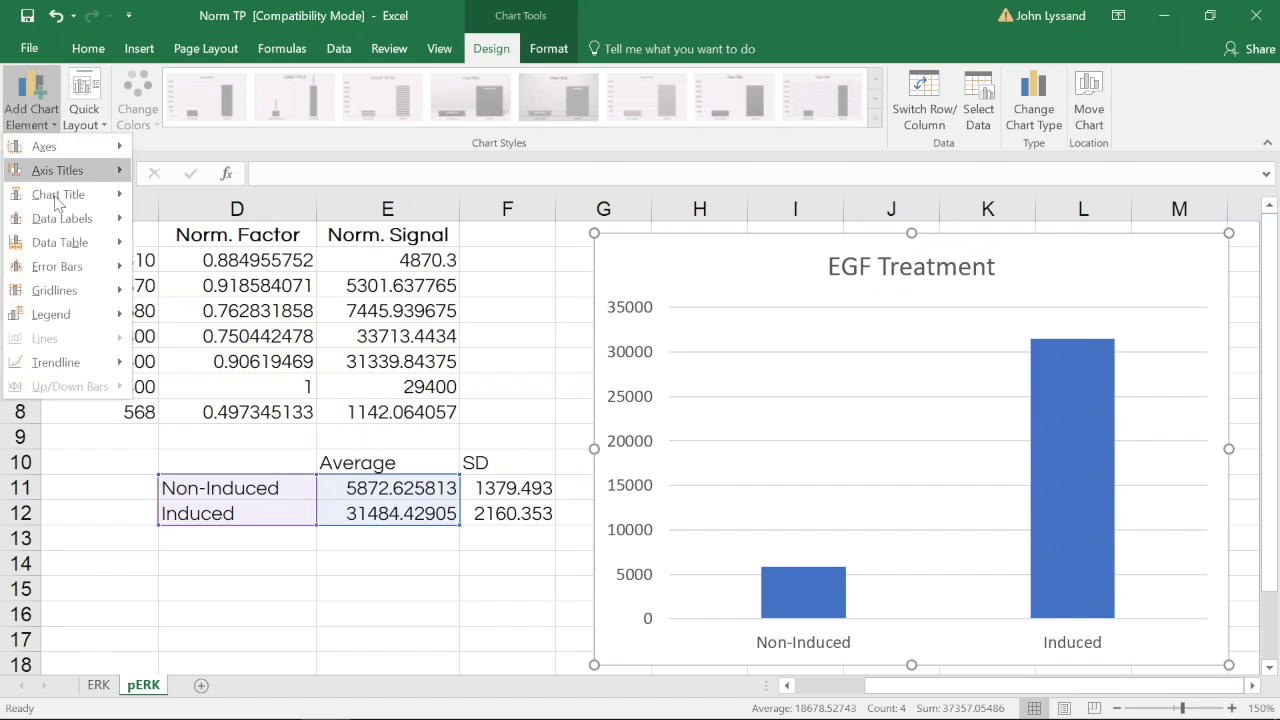
mouse_move(74, 277)
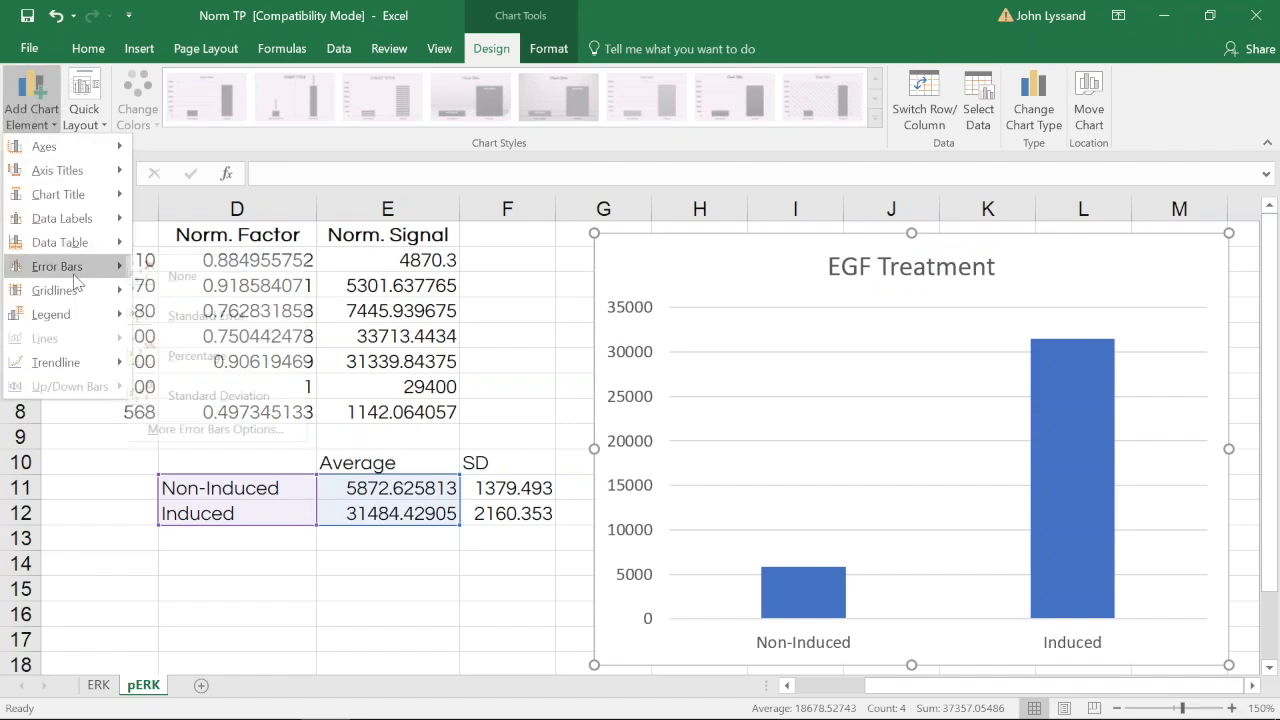
click(224, 428)
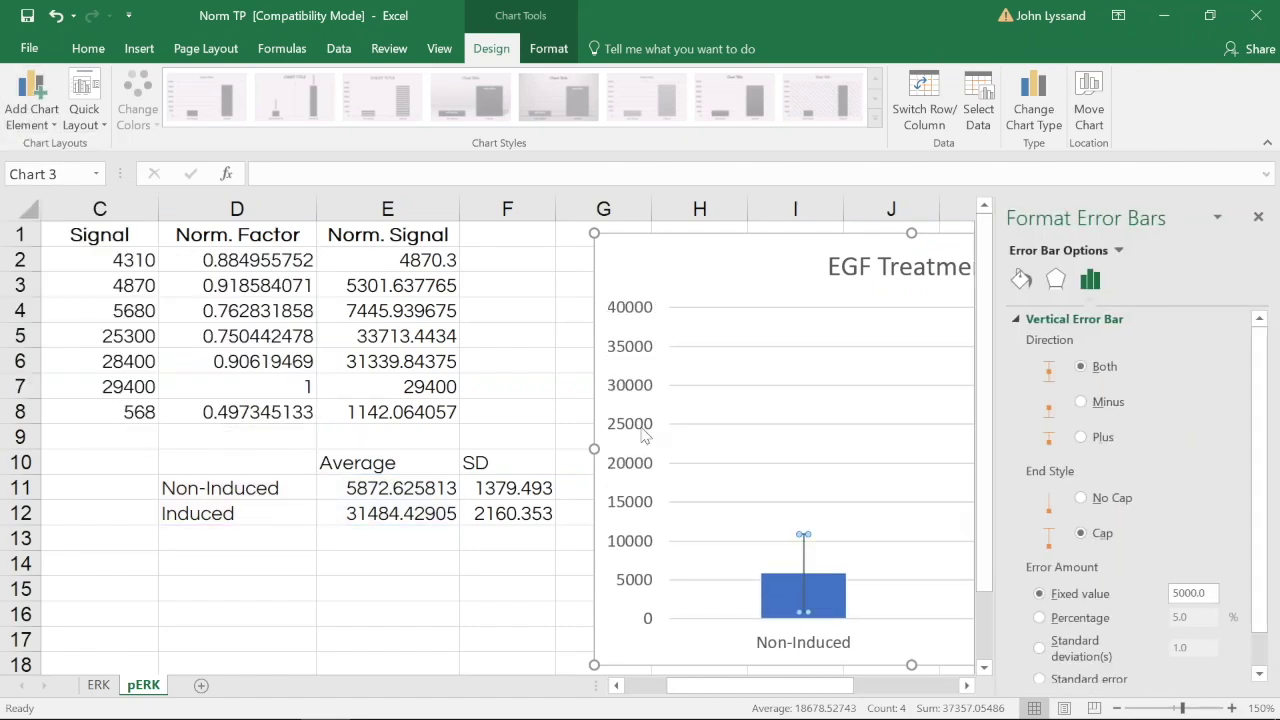
scroll(1250, 600, down, 2)
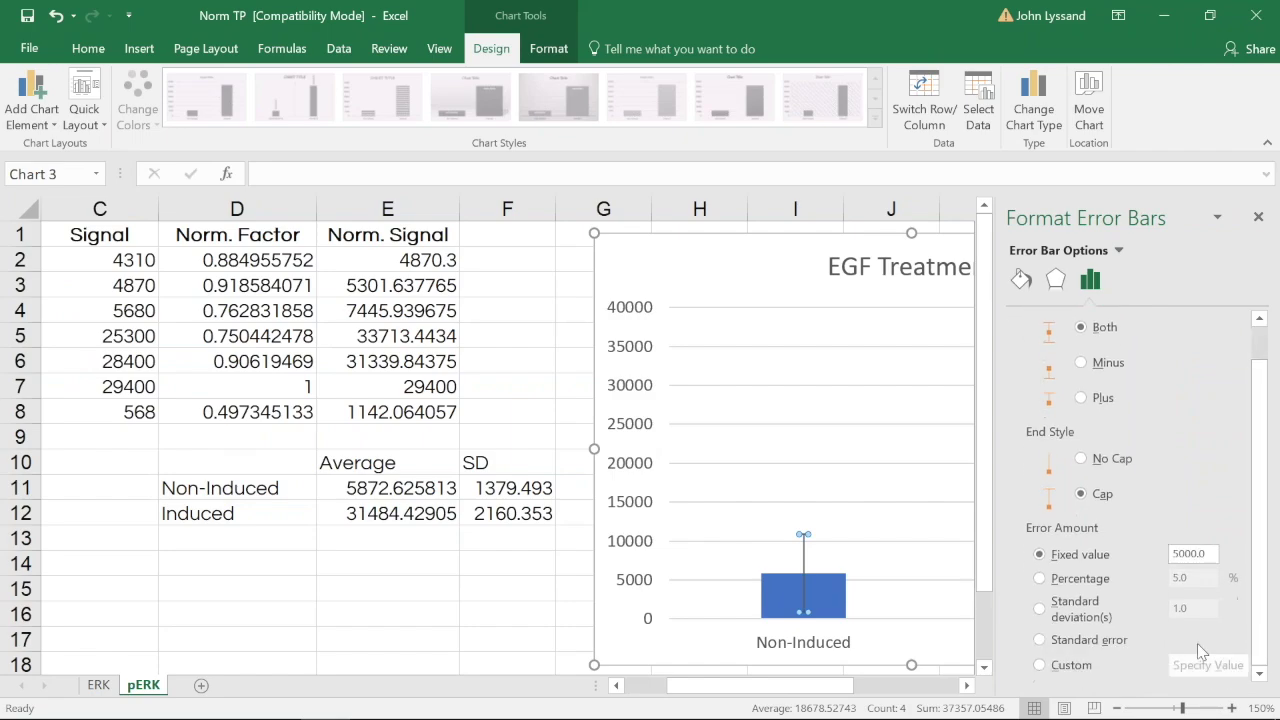
click(1065, 667)
click(1200, 667)
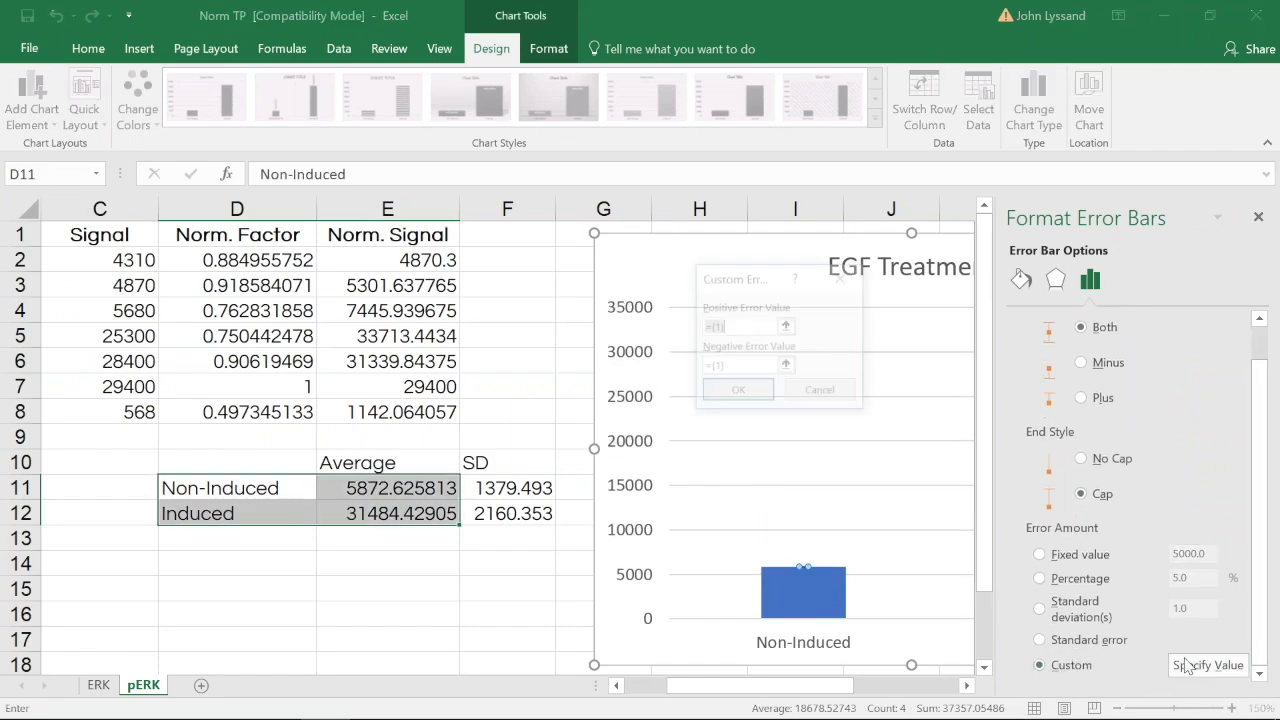
drag(512, 487, 523, 514)
click(786, 366)
click(877, 309)
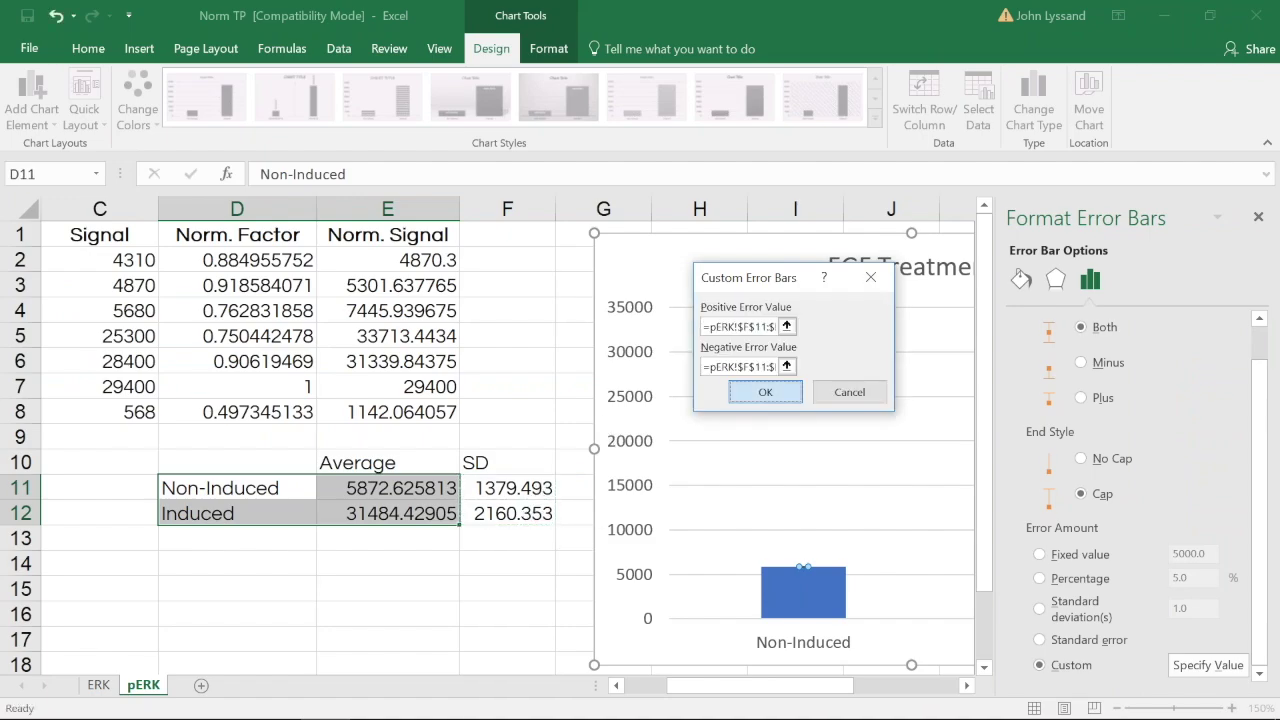
click(797, 396)
click(1259, 217)
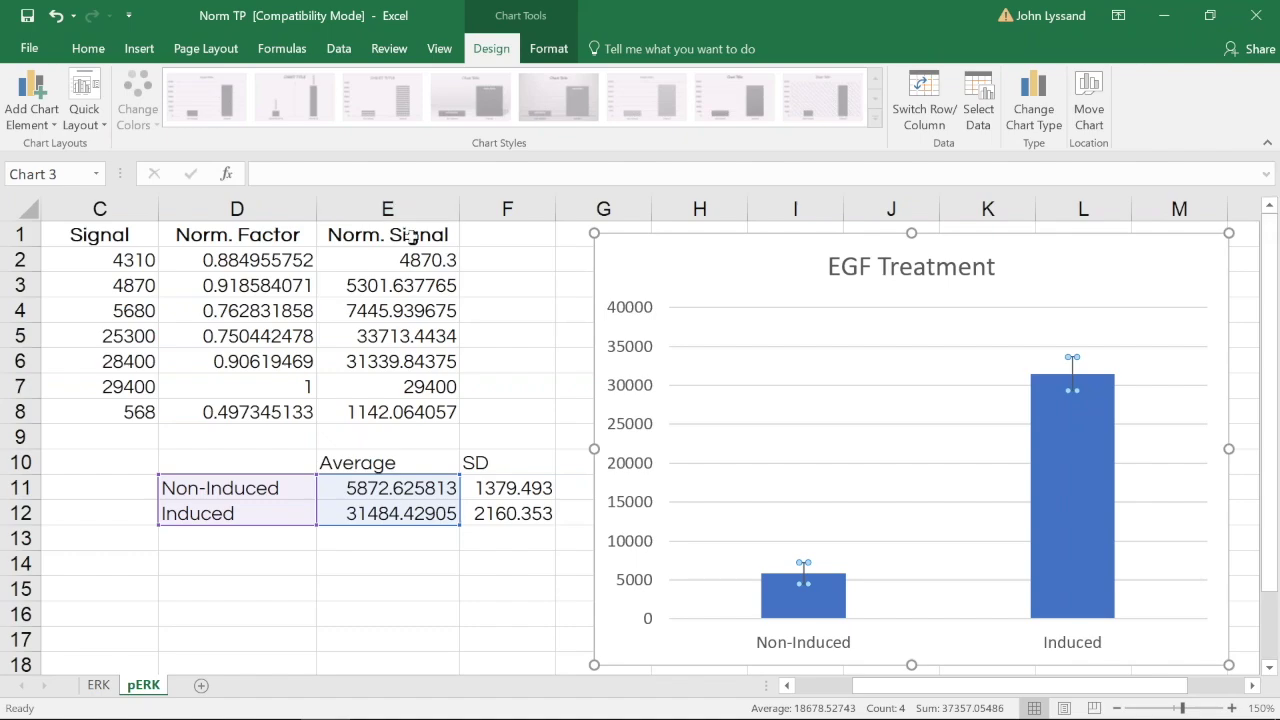
drag(410, 236, 451, 410)
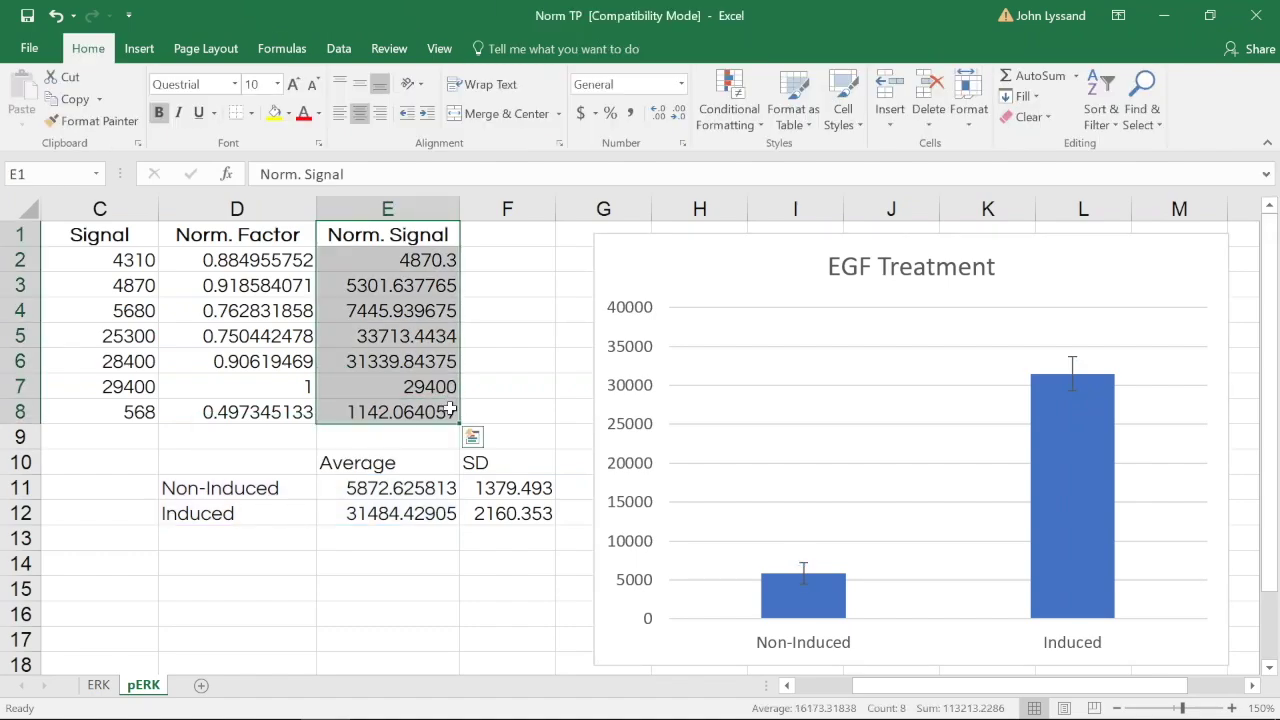